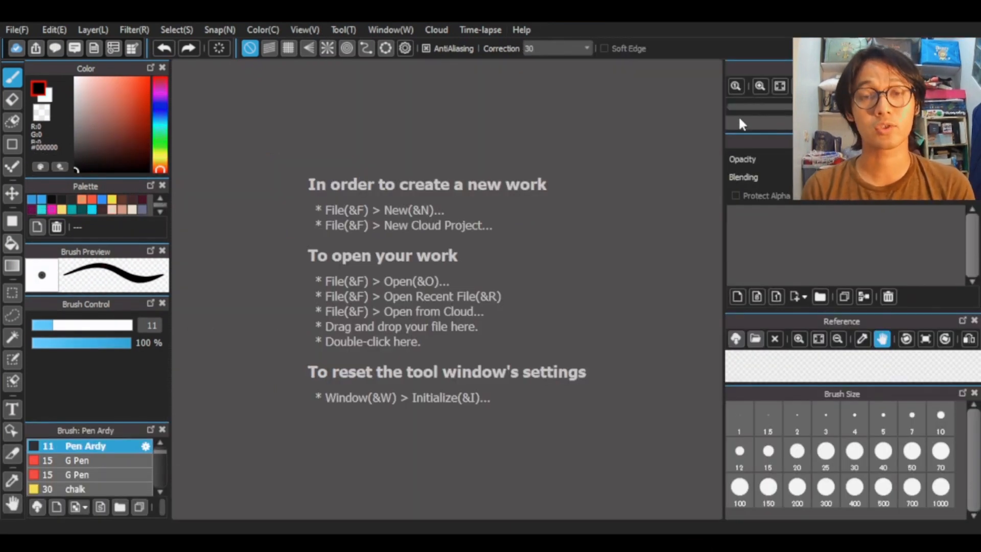
Close the Brush Size and Reference panels and narrow the Layer panel to enlarge the canvas area
{"action": "left_click", "coordinate": [974, 392]}
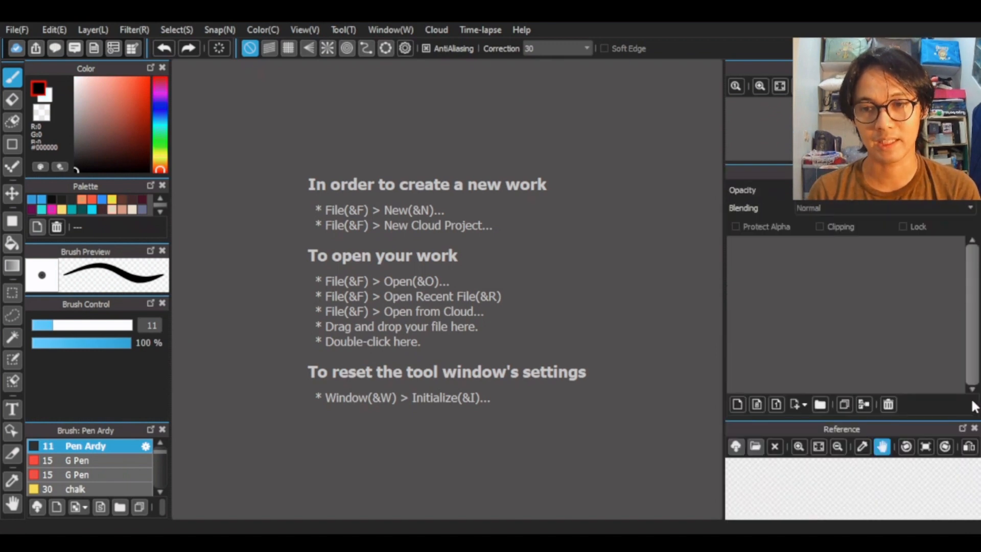
{"action": "left_click", "coordinate": [974, 428]}
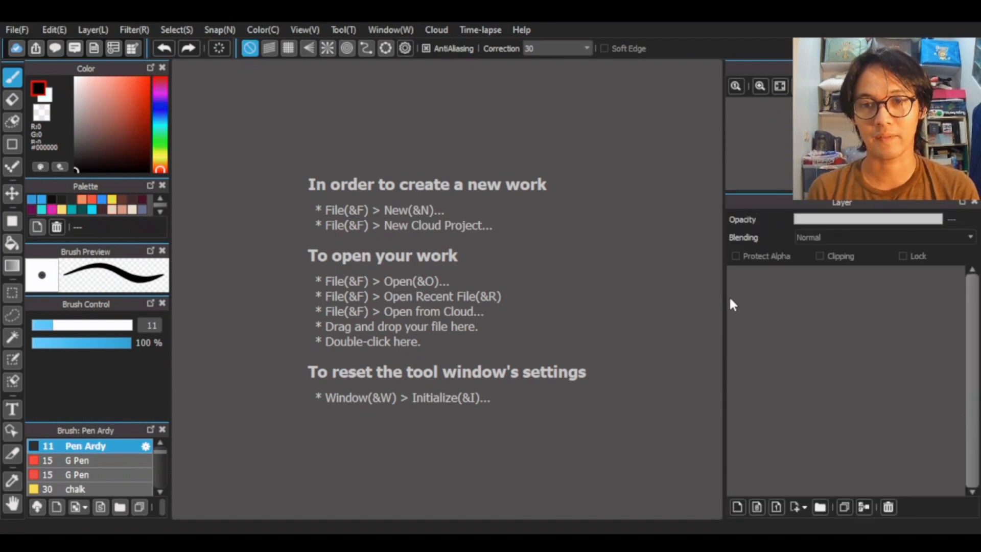
{"action": "left_click_drag", "start_coordinate": [722, 311], "coordinate": [800, 319]}
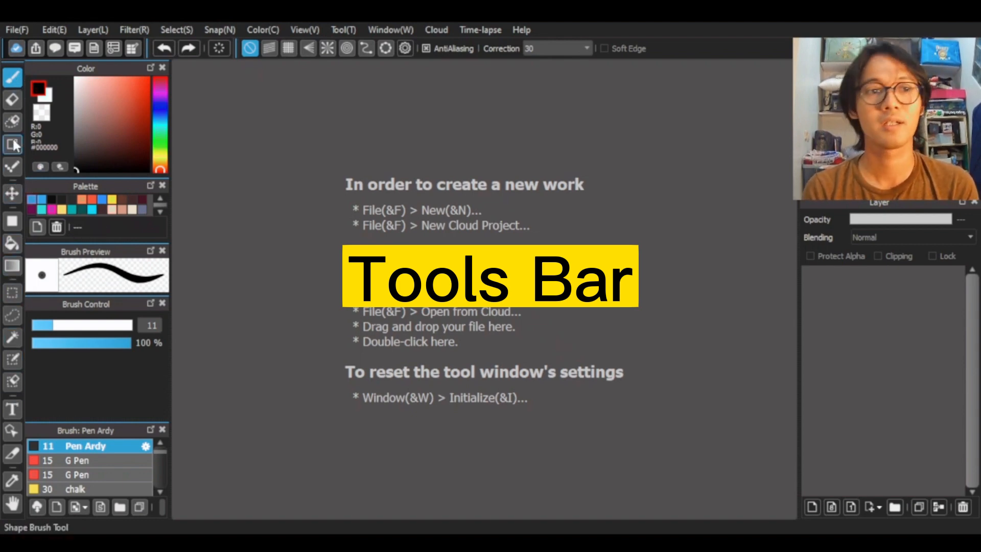
Try the Eraser tool and the Bucket tool
{"action": "left_click", "coordinate": [12, 99]}
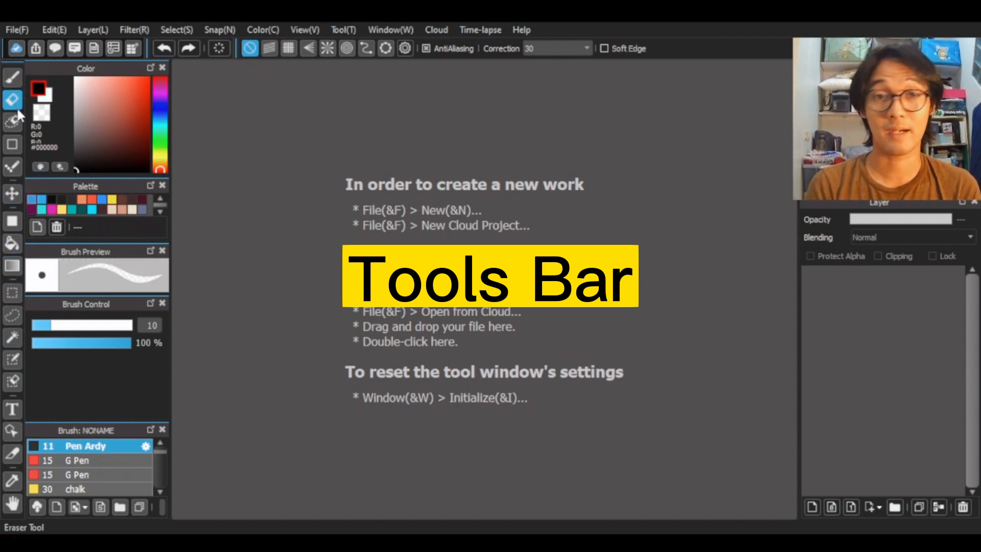
{"action": "left_click", "coordinate": [12, 246]}
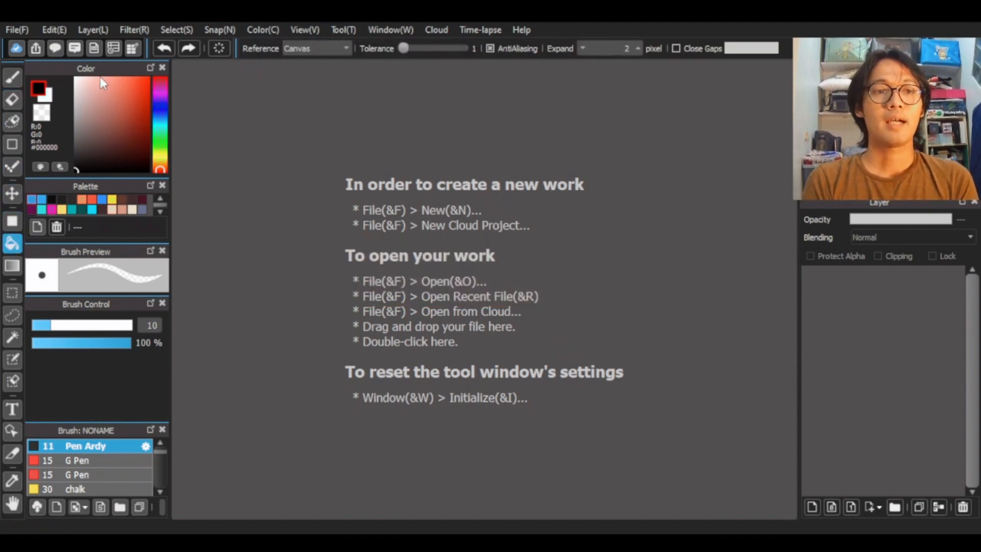
Try a muted red and a light blue as the foreground colour, then return it to black
{"action": "left_click", "coordinate": [115, 126]}
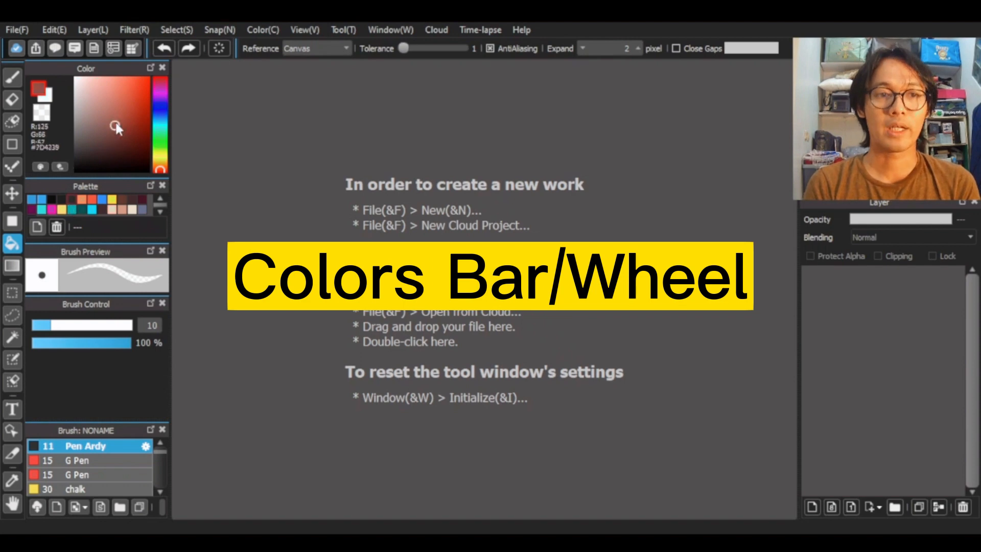
{"action": "left_click", "coordinate": [108, 95]}
{"action": "mouse_move", "coordinate": [160, 92]}
{"action": "left_mouse_down"}
{"action": "mouse_move", "coordinate": [161, 138]}
{"action": "mouse_move", "coordinate": [163, 112]}
{"action": "left_mouse_up"}
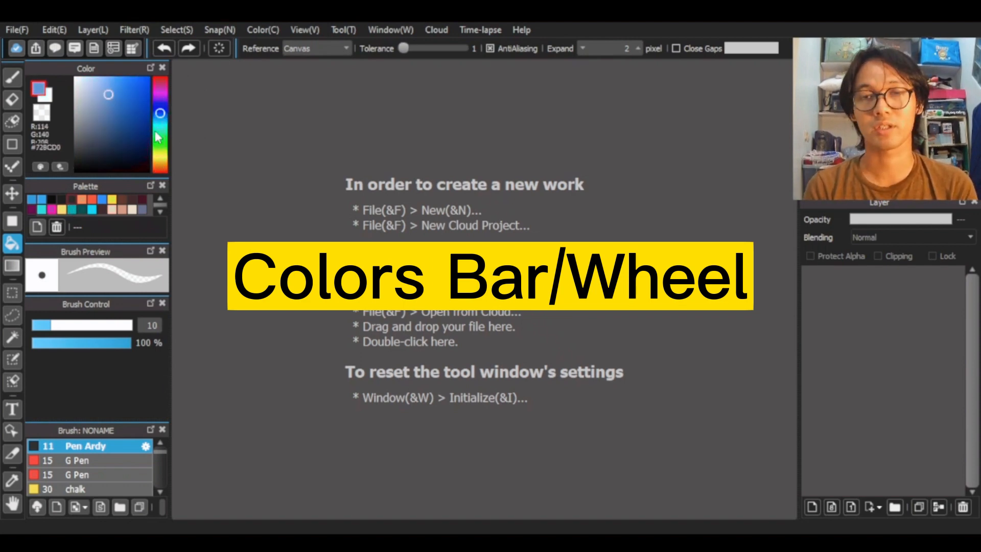
{"action": "left_click_drag", "start_coordinate": [108, 95], "coordinate": [74, 172]}
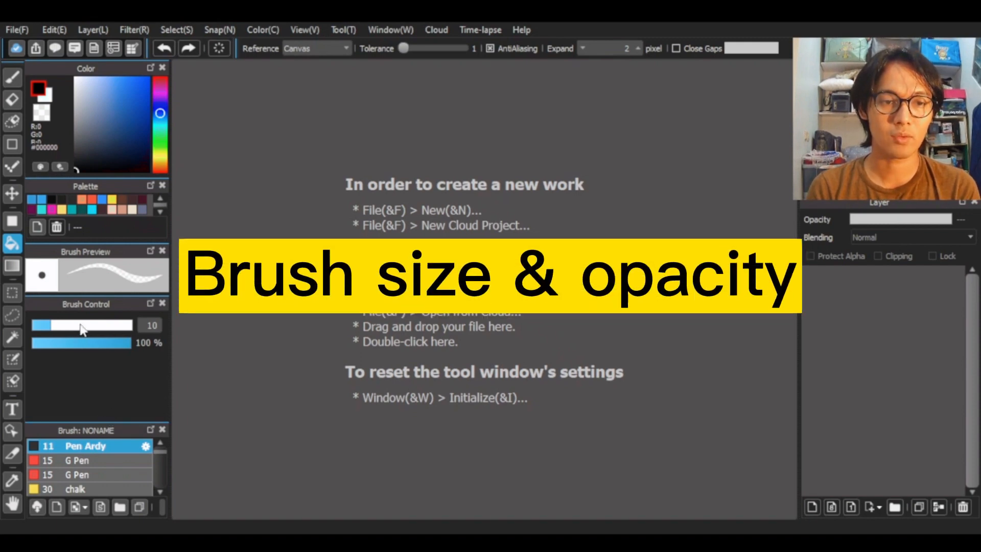
Set the Pen Ardy brush size to 15, then select the Pen brush in an enlarged brush list
{"action": "left_click_drag", "start_coordinate": [86, 325], "coordinate": [64, 331]}
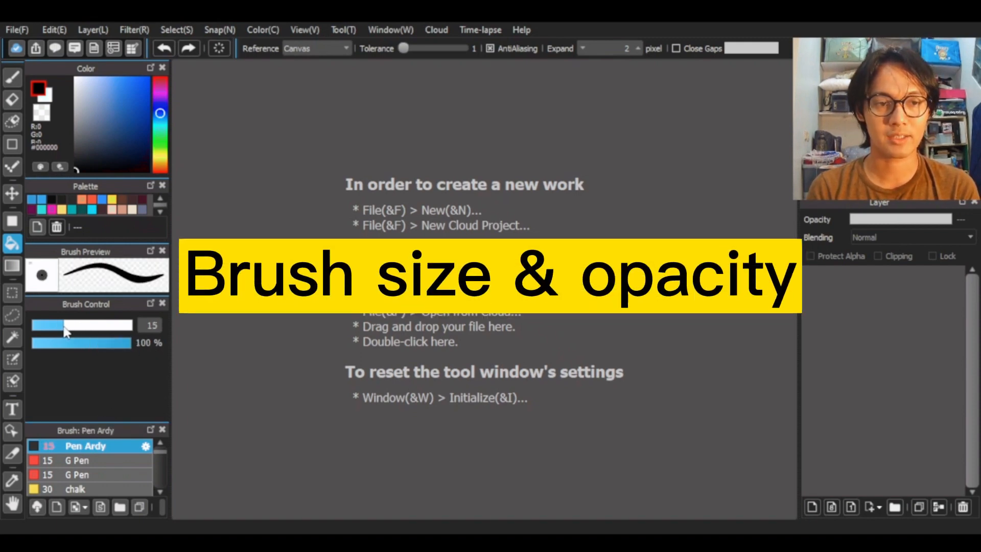
{"action": "left_click_drag", "start_coordinate": [109, 419], "coordinate": [109, 384]}
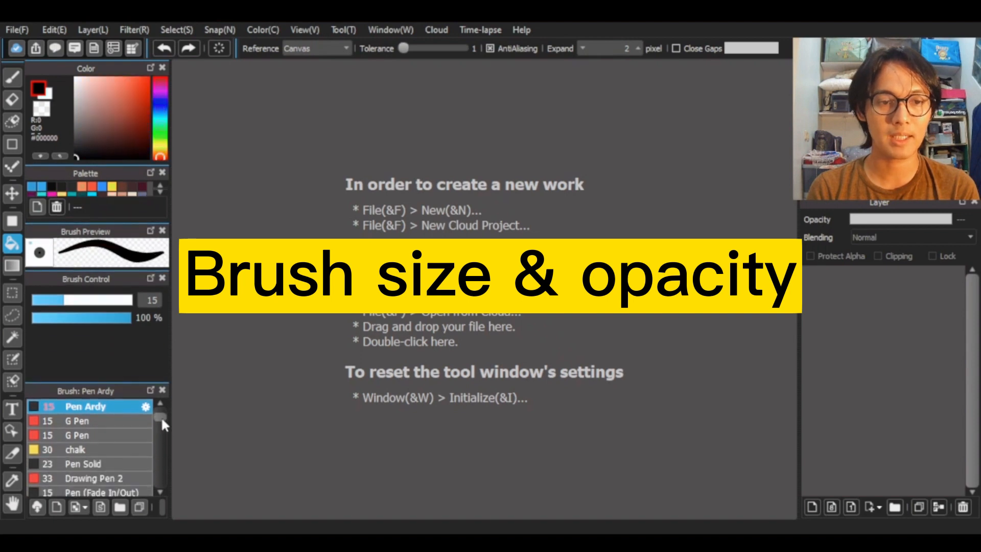
{"action": "scroll", "coordinate": [160, 413], "scroll_direction": "up", "scroll_amount": 2}
{"action": "left_click", "coordinate": [112, 433]}
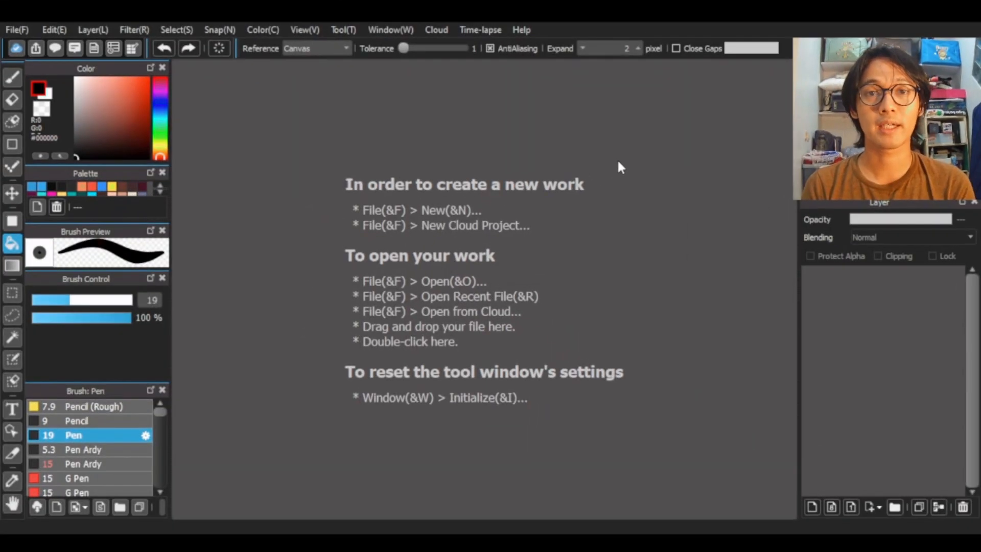
Create a new transparent canvas of 1920 × 1080 pixels at 300 dpi
{"action": "left_click", "coordinate": [20, 29]}
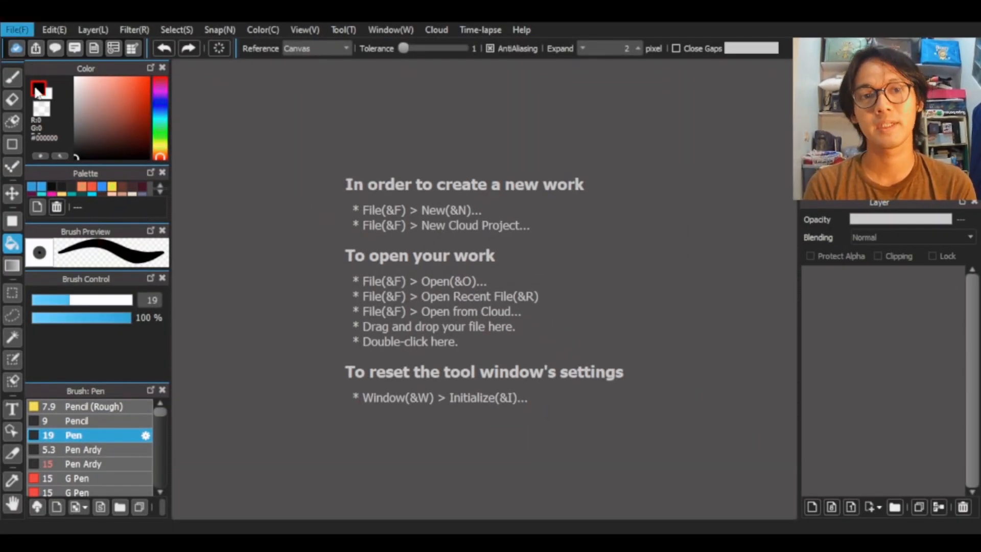
{"action": "left_click", "coordinate": [38, 92]}
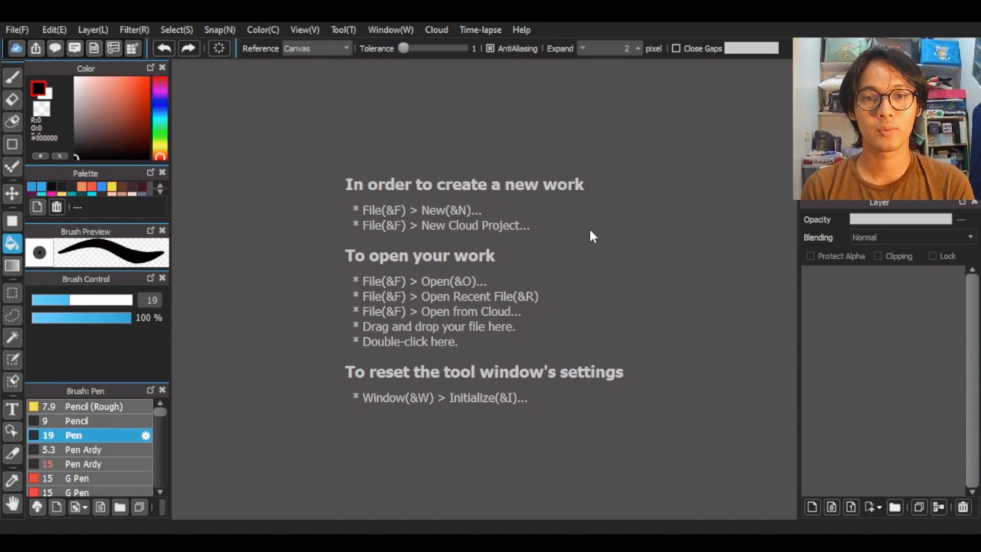
{"action": "left_click", "coordinate": [617, 437]}
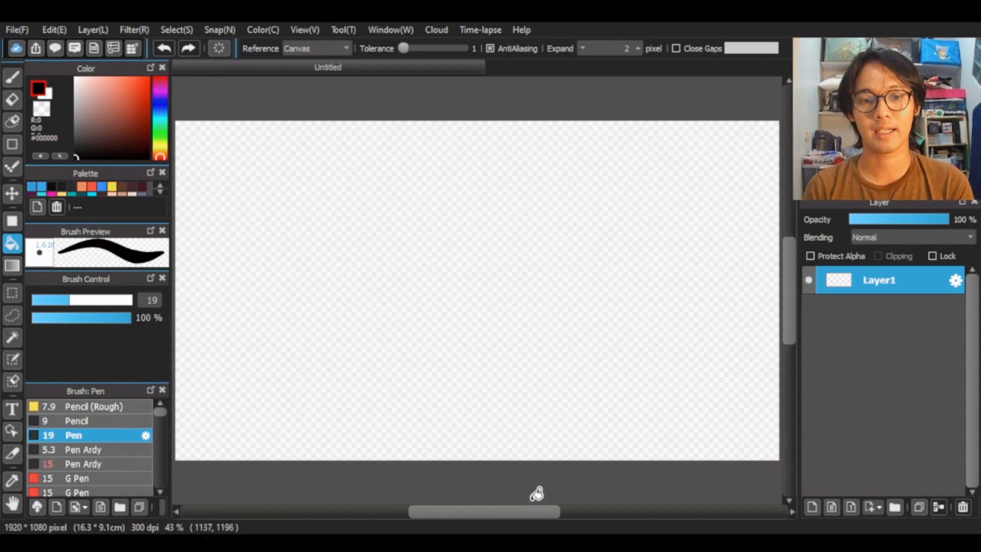
{"action": "left_click_drag", "start_coordinate": [519, 511], "coordinate": [526, 516]}
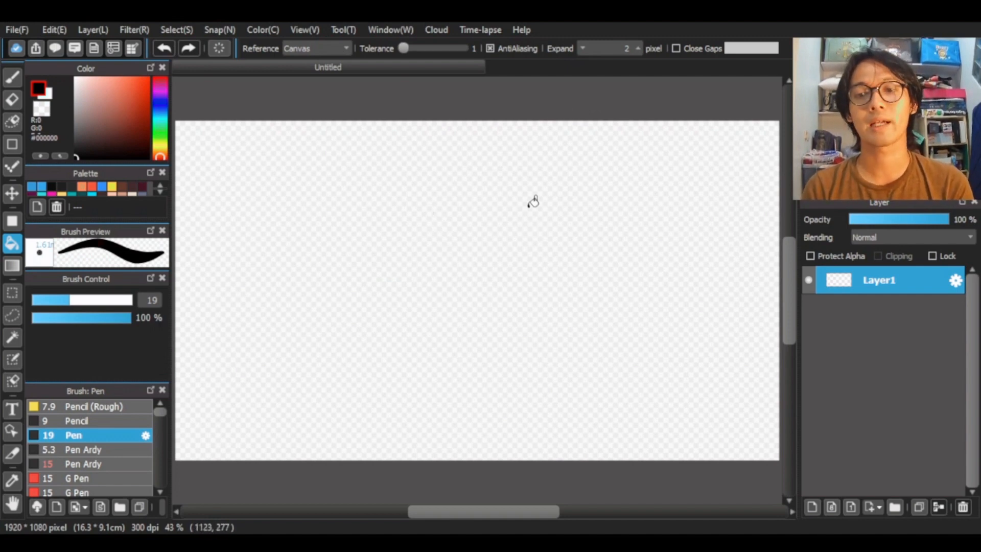
Switch the foreground colour to white and paint test strokes with the Pen brush at size 96
{"action": "left_click", "coordinate": [43, 97]}
{"action": "left_click", "coordinate": [13, 76]}
{"action": "left_click_drag", "start_coordinate": [95, 300], "coordinate": [125, 300]}
{"action": "left_click_drag", "start_coordinate": [330, 205], "coordinate": [358, 253]}
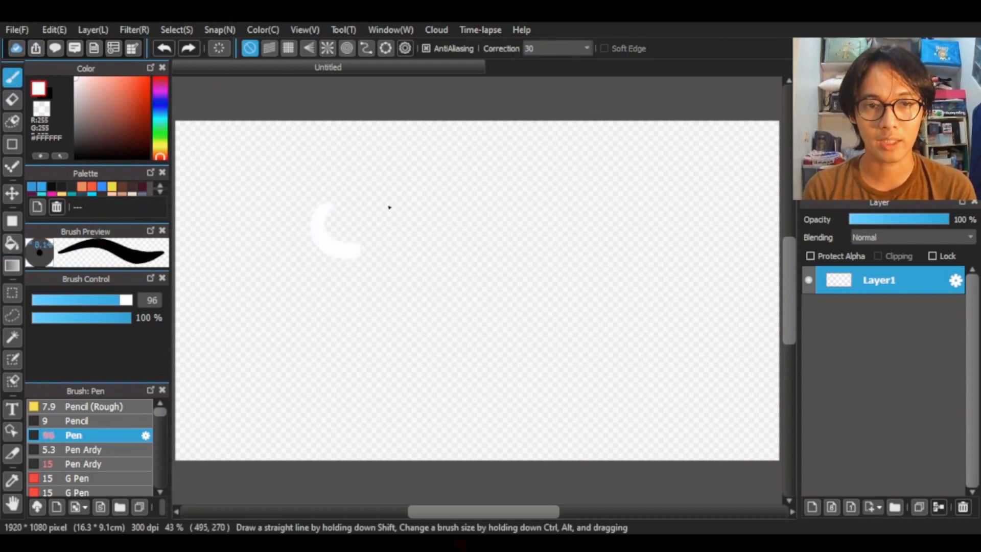
{"action": "mouse_move", "coordinate": [389, 208]}
{"action": "left_mouse_down"}
{"action": "mouse_move", "coordinate": [366, 200]}
{"action": "mouse_move", "coordinate": [324, 217]}
{"action": "mouse_move", "coordinate": [412, 217]}
{"action": "left_mouse_up"}
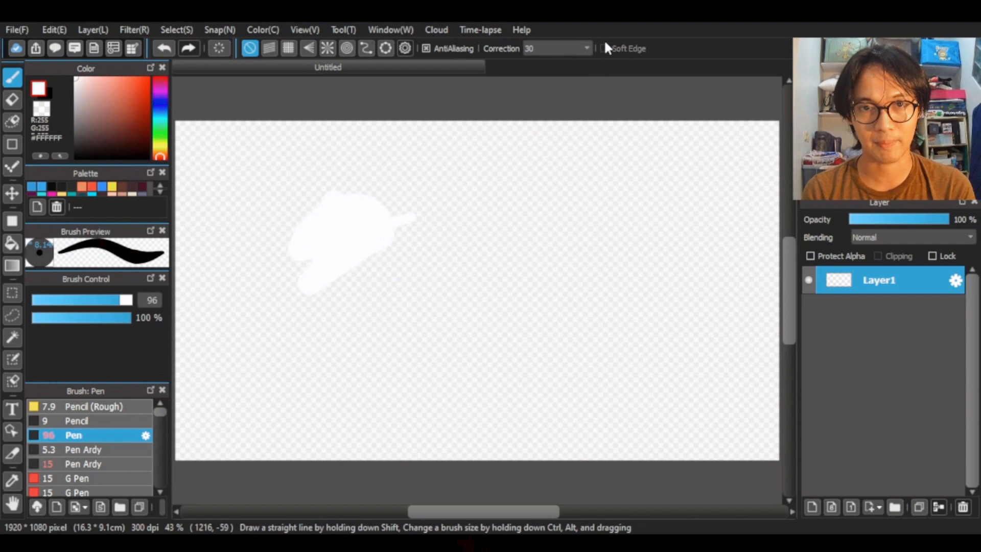
Set the brush stroke correction to 0 and undo the white test strokes
{"action": "left_click", "coordinate": [560, 64]}
{"action": "key", "text": "ctrl+z"}
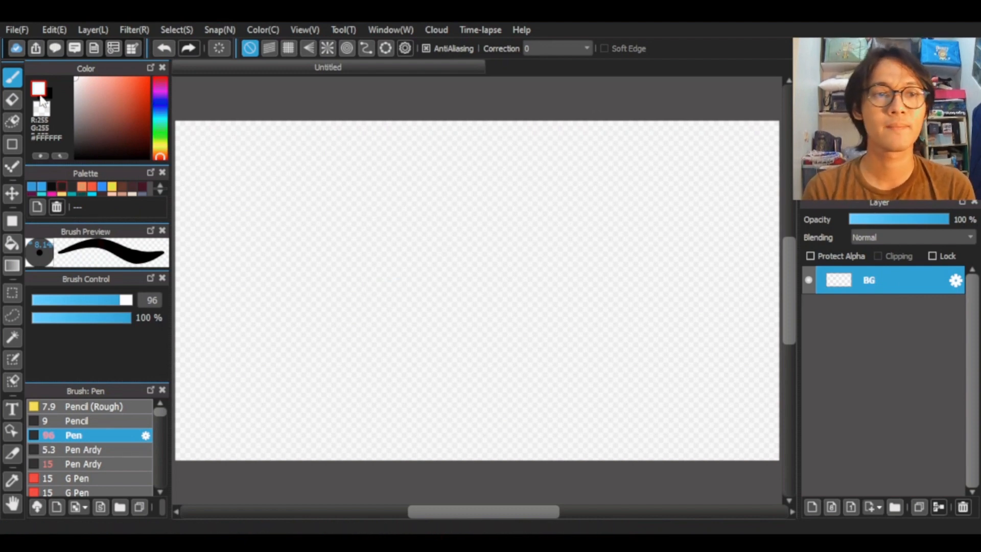
Fill the BG layer with white using the Bucket tool and lock the layer
{"action": "left_click", "coordinate": [12, 243]}
{"action": "left_click", "coordinate": [432, 282]}
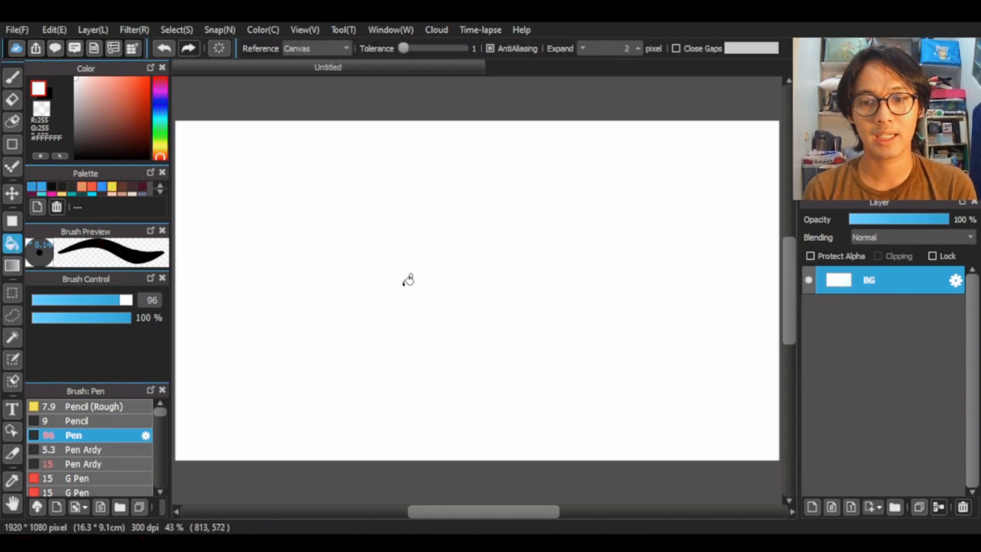
{"action": "left_click", "coordinate": [932, 257]}
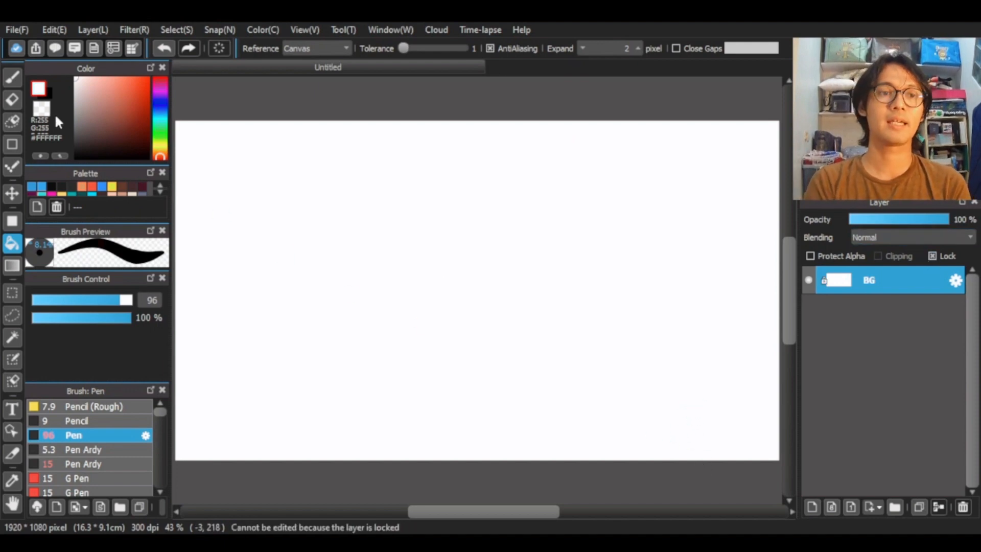
Switch to the Brush tool with black and add a new layer named SKETSA above BG
{"action": "left_click", "coordinate": [13, 76]}
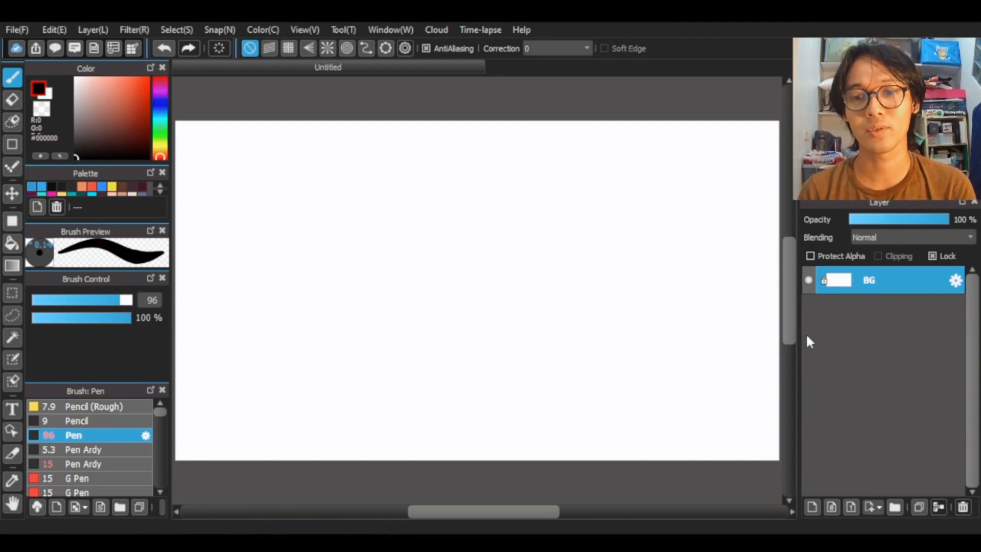
{"action": "left_click", "coordinate": [814, 507]}
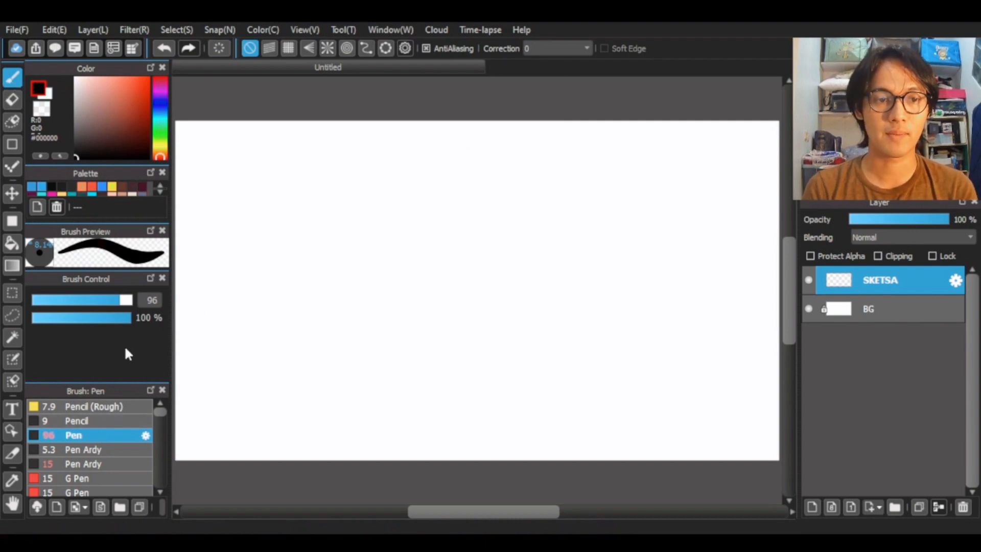
Set up the Pencil brush for sketching with red #CC533D, size 17 and 100% opacity
{"action": "left_click", "coordinate": [132, 420]}
{"action": "left_click_drag", "start_coordinate": [104, 118], "coordinate": [128, 94]}
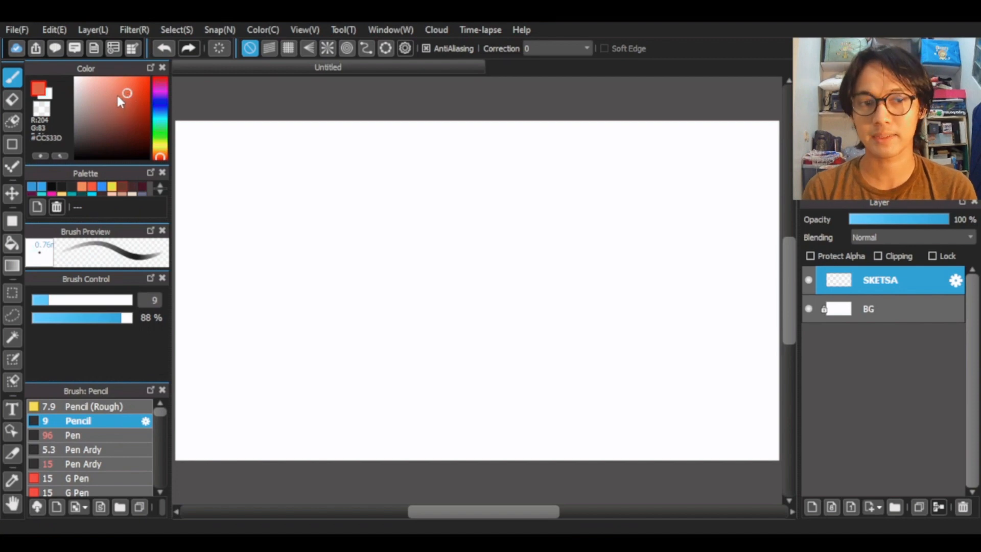
{"action": "left_click_drag", "start_coordinate": [53, 300], "coordinate": [67, 302]}
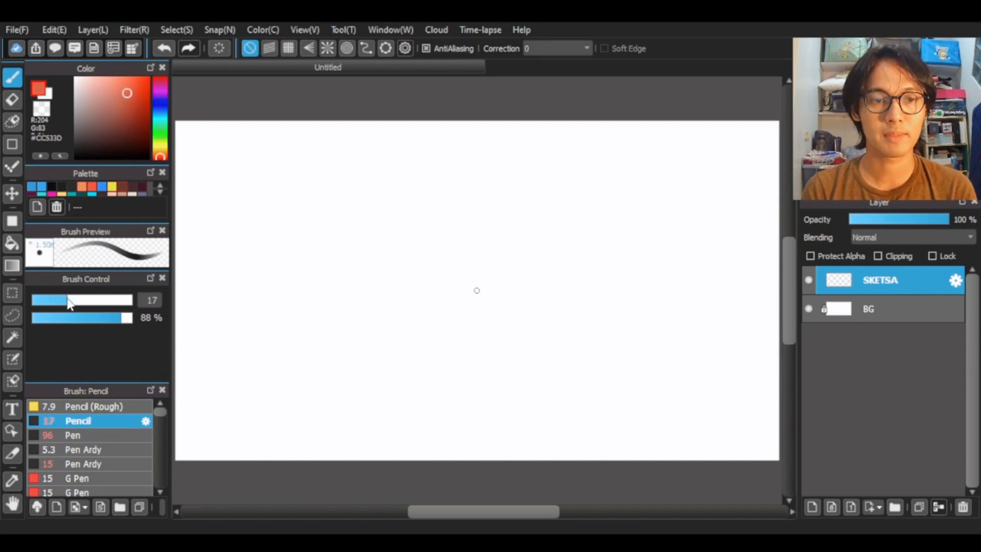
{"action": "left_click", "coordinate": [134, 318]}
Draw a wavy red test curve mid-canvas with the Pen brush at size 32 and 100% opacity
{"action": "left_click", "coordinate": [93, 433]}
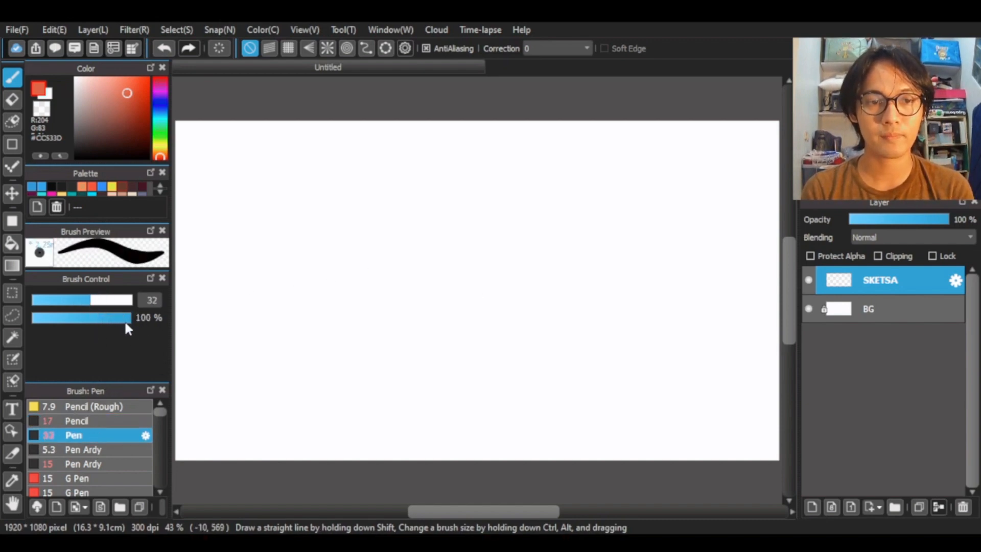
{"action": "mouse_move", "coordinate": [442, 198]}
{"action": "left_mouse_down"}
{"action": "mouse_move", "coordinate": [394, 253]}
{"action": "mouse_move", "coordinate": [452, 309]}
{"action": "mouse_move", "coordinate": [526, 300]}
{"action": "left_mouse_up"}
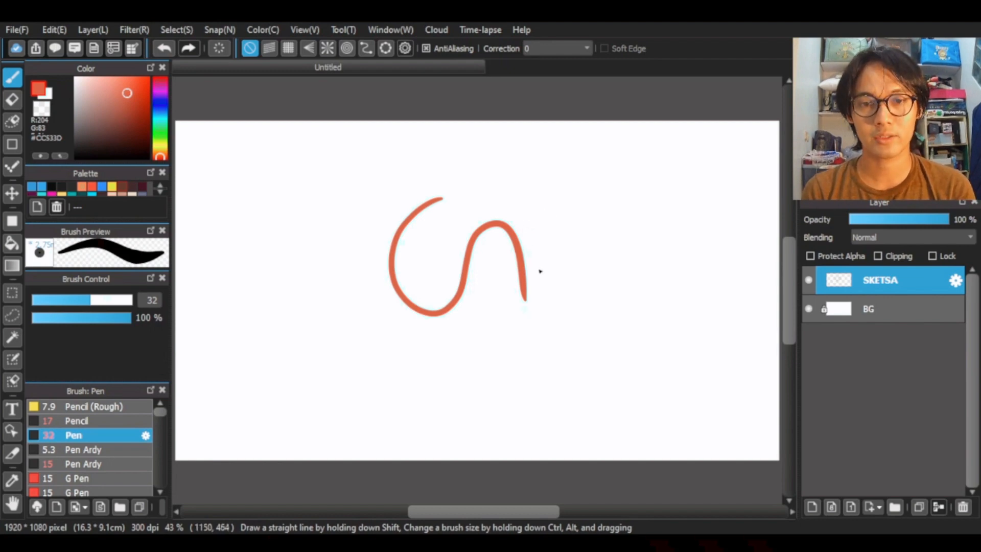
Try Pen strokes beside the curve at 63% and a much lower opacity, then undo them
{"action": "left_click", "coordinate": [107, 318]}
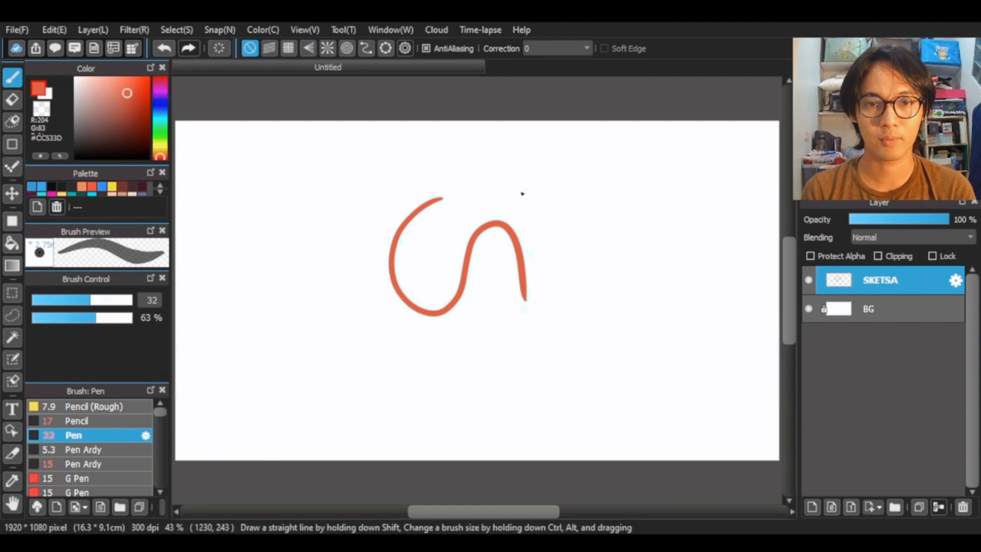
{"action": "mouse_move", "coordinate": [520, 189]}
{"action": "left_mouse_down"}
{"action": "mouse_move", "coordinate": [493, 281]}
{"action": "mouse_move", "coordinate": [594, 287]}
{"action": "left_mouse_up"}
{"action": "left_click_drag", "start_coordinate": [76, 318], "coordinate": [45, 318]}
{"action": "mouse_move", "coordinate": [585, 190]}
{"action": "left_mouse_down"}
{"action": "mouse_move", "coordinate": [563, 266]}
{"action": "mouse_move", "coordinate": [606, 355]}
{"action": "left_mouse_up"}
{"action": "key", "text": "ctrl+z"}
{"action": "key", "text": "ctrl+z"}
{"action": "key", "text": "ctrl+z"}
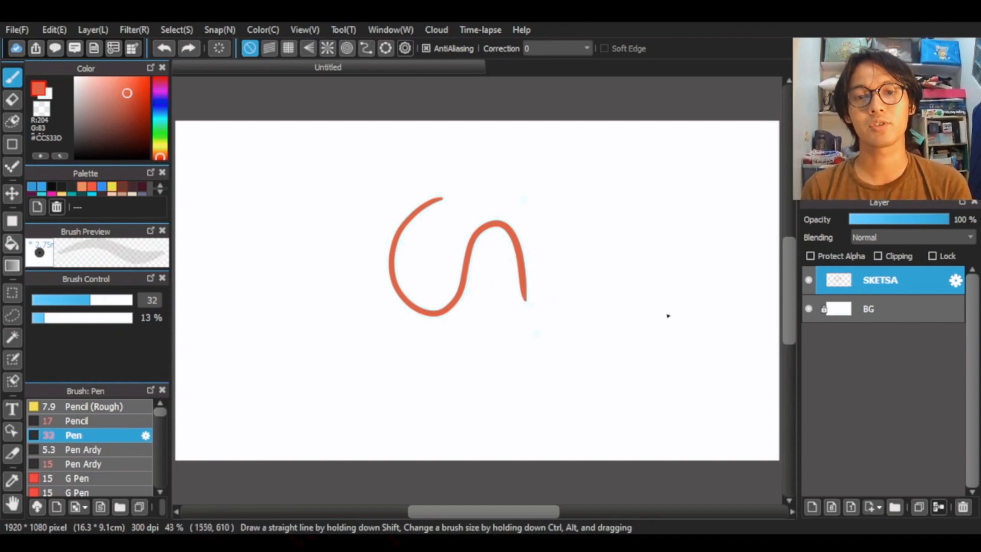
Restore the Pen brush opacity to 100% and undo the red test curve
{"action": "left_click_drag", "start_coordinate": [78, 317], "coordinate": [186, 340]}
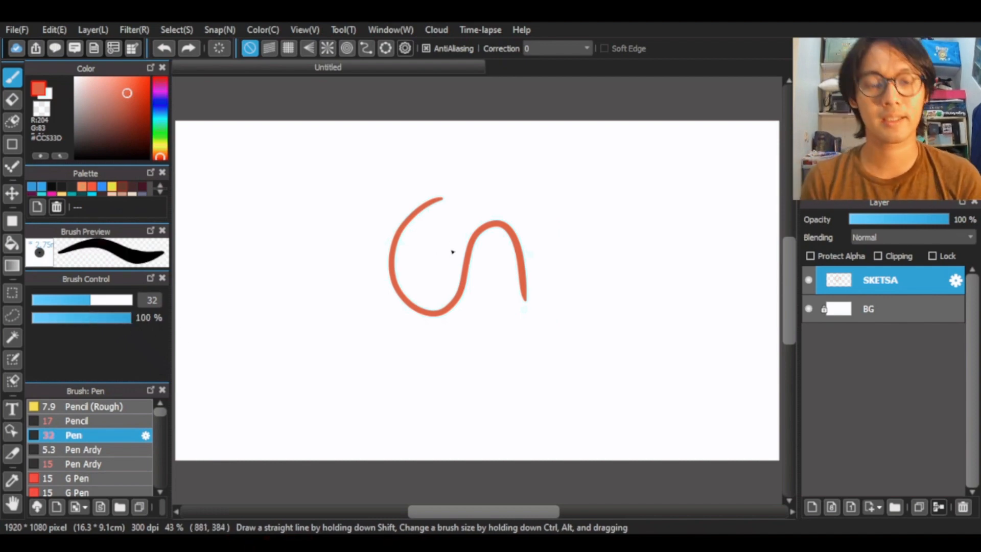
{"action": "key", "text": "ctrl+z"}
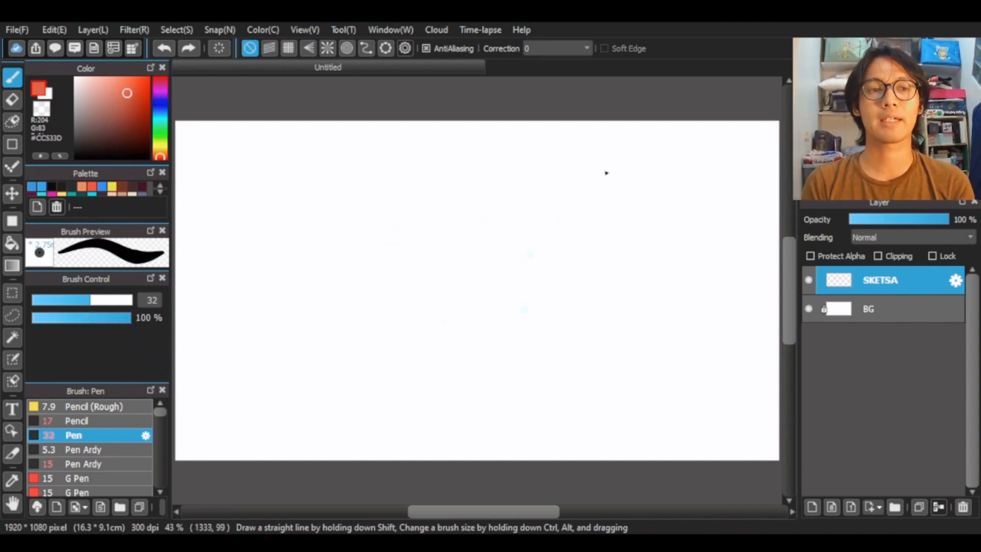
Try sketching a rough circle with the Pencil brush at size 17, then undo its strokes
{"action": "left_click", "coordinate": [128, 421]}
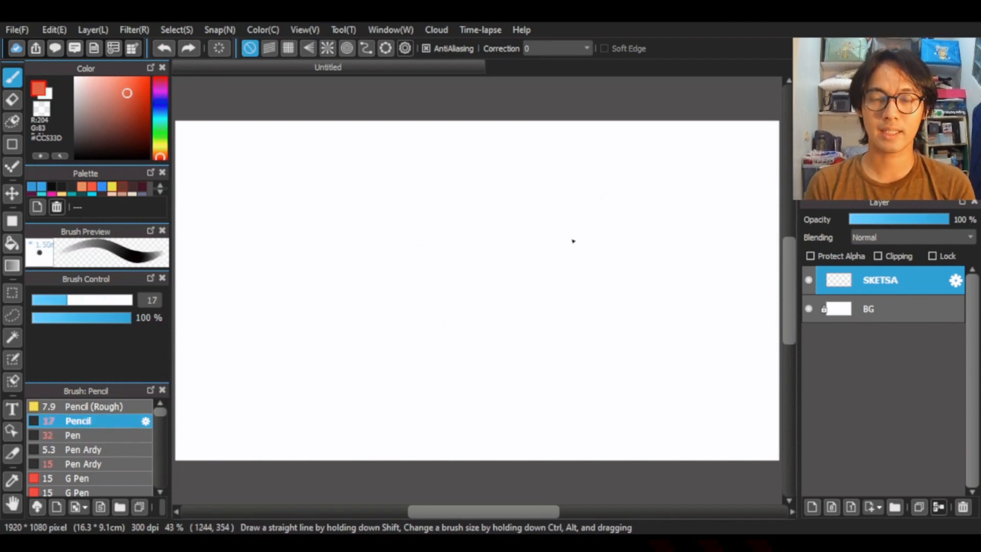
{"action": "left_click_drag", "start_coordinate": [434, 193], "coordinate": [401, 236]}
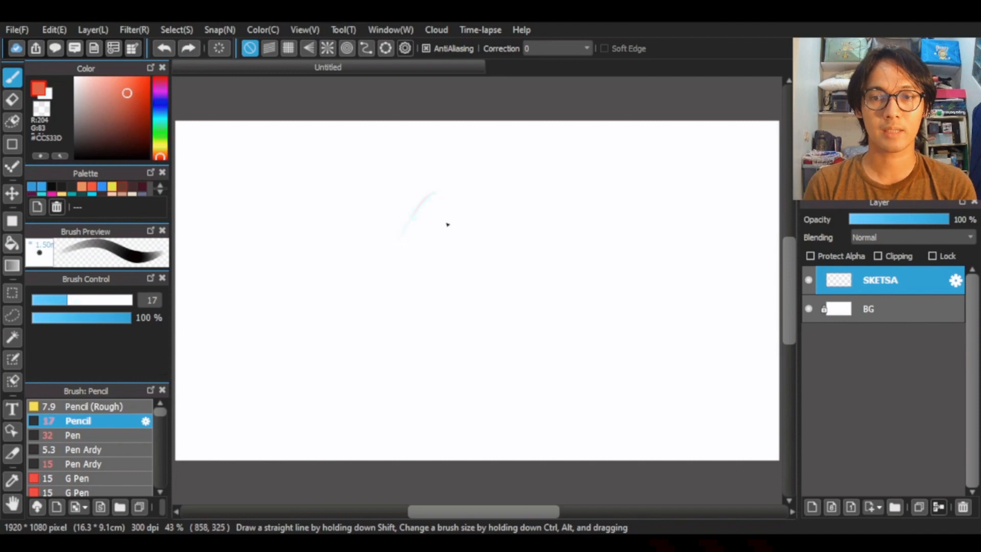
{"action": "mouse_move", "coordinate": [416, 196]}
{"action": "left_mouse_down"}
{"action": "mouse_move", "coordinate": [435, 264]}
{"action": "mouse_move", "coordinate": [387, 255]}
{"action": "mouse_move", "coordinate": [444, 186]}
{"action": "mouse_move", "coordinate": [396, 216]}
{"action": "left_mouse_up"}
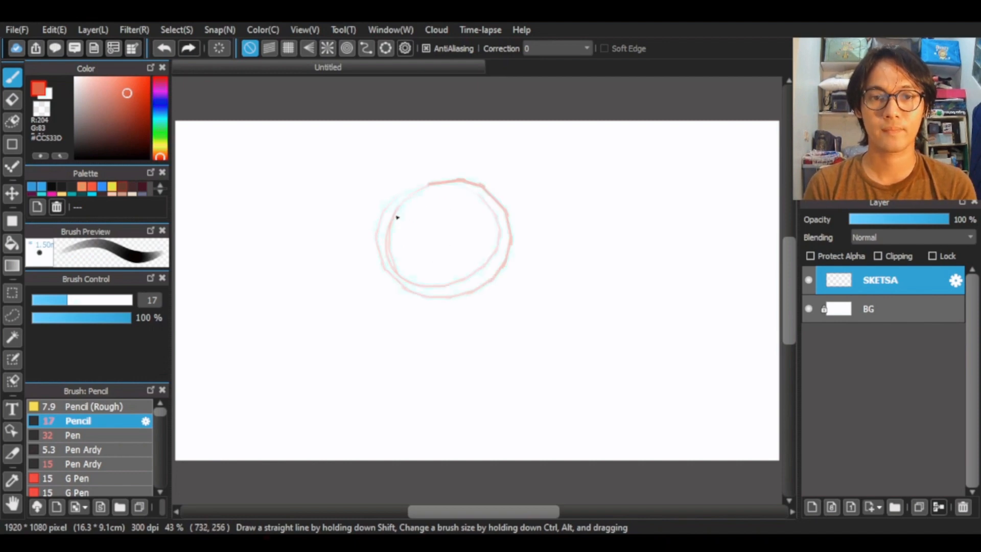
{"action": "key", "text": "ctrl+z"}
{"action": "key", "text": "ctrl+z"}
Set the Pencil brush to size 20 and sketch a round head with a horizontal eye line and vertical face guide lines
{"action": "left_click_drag", "start_coordinate": [479, 515], "coordinate": [475, 515]}
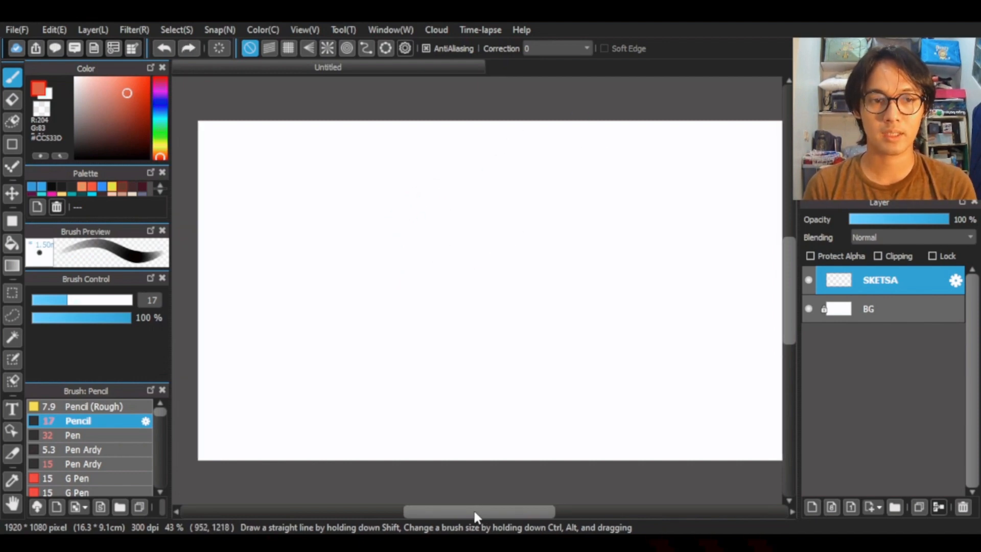
{"action": "left_click_drag", "start_coordinate": [72, 302], "coordinate": [74, 302]}
{"action": "mouse_move", "coordinate": [444, 185]}
{"action": "left_mouse_down"}
{"action": "mouse_move", "coordinate": [401, 221]}
{"action": "mouse_move", "coordinate": [421, 274]}
{"action": "left_mouse_up"}
{"action": "mouse_move", "coordinate": [393, 218]}
{"action": "left_mouse_down"}
{"action": "mouse_move", "coordinate": [453, 282]}
{"action": "mouse_move", "coordinate": [419, 195]}
{"action": "left_mouse_up"}
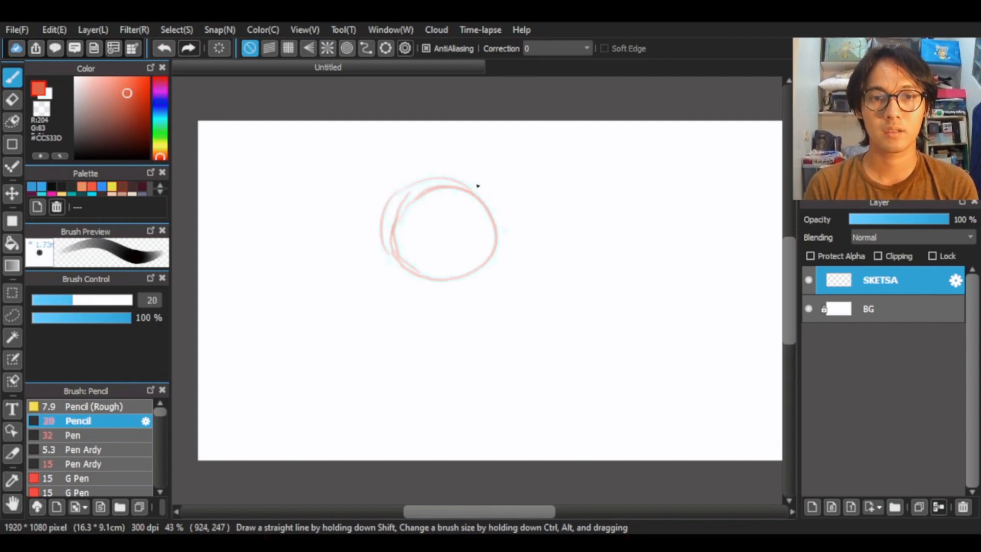
{"action": "left_click_drag", "start_coordinate": [379, 241], "coordinate": [498, 234]}
{"action": "left_click_drag", "start_coordinate": [468, 196], "coordinate": [471, 302]}
{"action": "left_click_drag", "start_coordinate": [476, 201], "coordinate": [479, 271]}
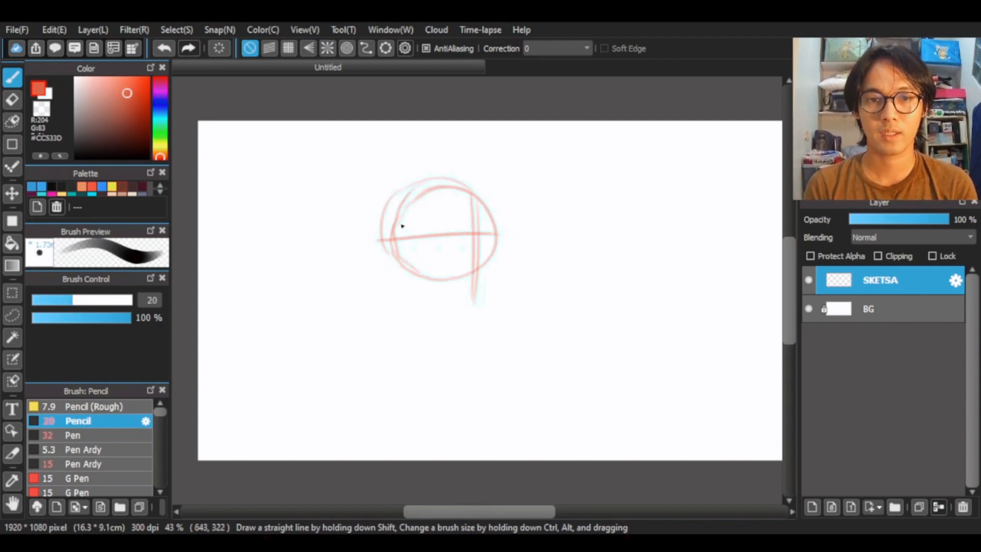
Sketch the jaw, a pointed bird beak facing right and a round near eye with a filled pupil on the eye line
{"action": "left_click_drag", "start_coordinate": [402, 225], "coordinate": [401, 296]}
{"action": "left_click_drag", "start_coordinate": [393, 244], "coordinate": [481, 310]}
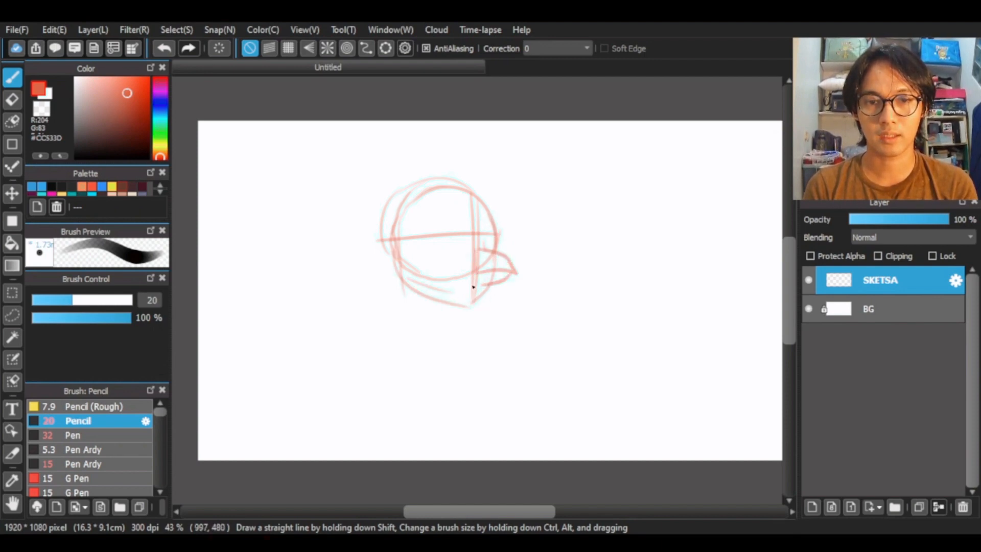
{"action": "left_click_drag", "start_coordinate": [429, 233], "coordinate": [455, 238]}
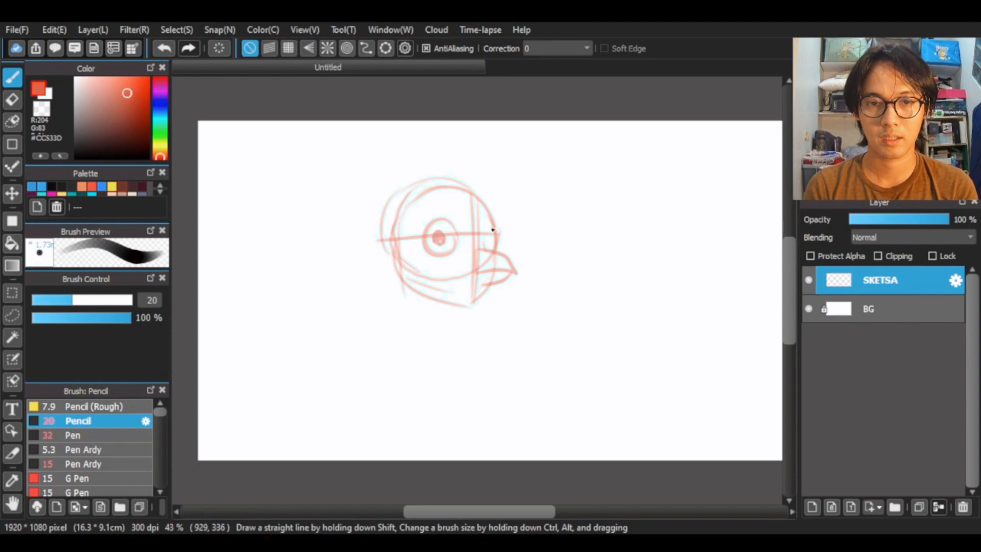
Sketch the far eye, the hood-like neck and a rounded torso with short sleeves, a near arm and a curved lower hem
{"action": "mouse_move", "coordinate": [420, 189]}
{"action": "left_mouse_down"}
{"action": "mouse_move", "coordinate": [402, 246]}
{"action": "mouse_move", "coordinate": [404, 309]}
{"action": "mouse_move", "coordinate": [400, 289]}
{"action": "mouse_move", "coordinate": [434, 329]}
{"action": "left_mouse_up"}
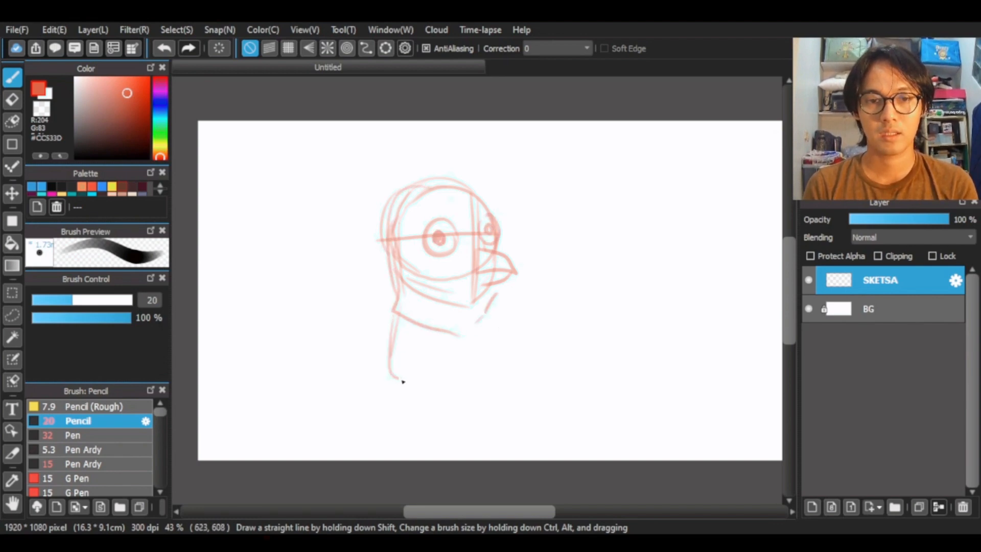
{"action": "left_click_drag", "start_coordinate": [404, 381], "coordinate": [482, 387]}
{"action": "left_click_drag", "start_coordinate": [491, 303], "coordinate": [504, 387]}
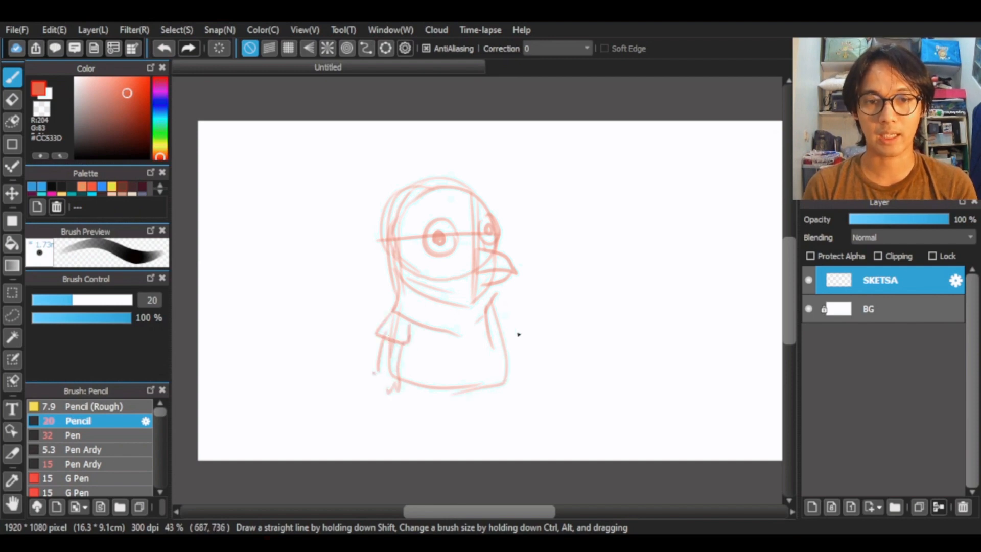
{"action": "left_click_drag", "start_coordinate": [395, 395], "coordinate": [501, 391]}
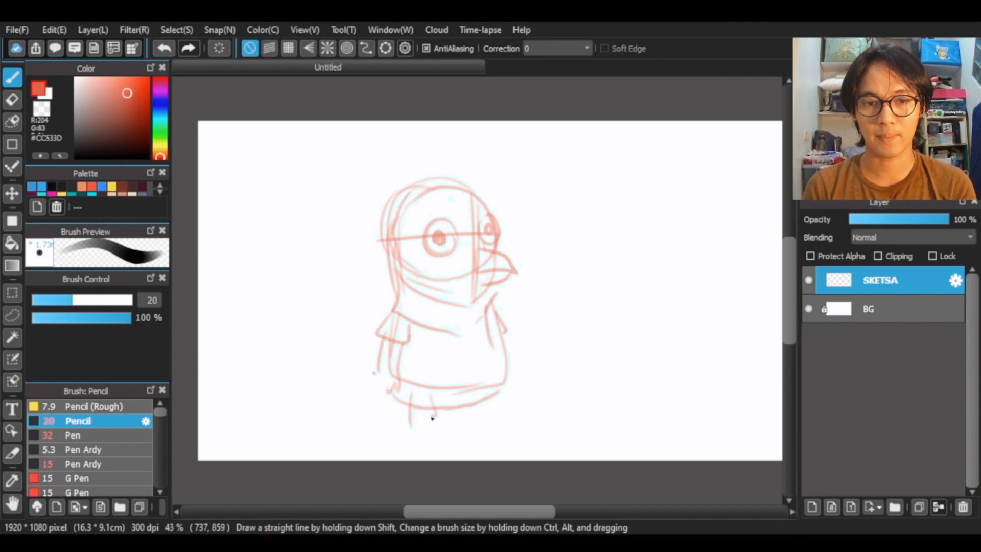
Shift the sketch up and to the right on the canvas, and add short legs with shoes and both arms
{"action": "left_click_drag", "start_coordinate": [469, 316], "coordinate": [480, 292]}
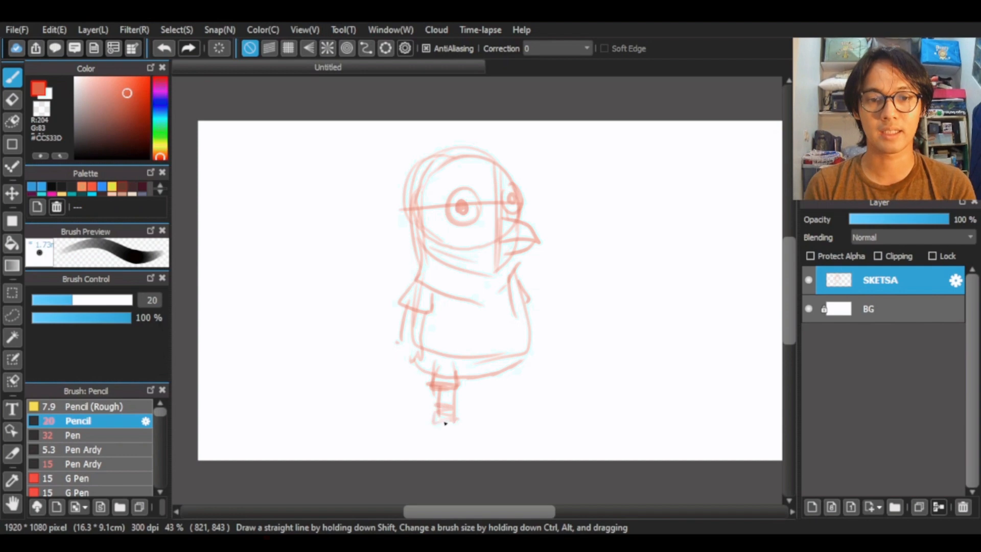
{"action": "mouse_move", "coordinate": [506, 389]}
{"action": "left_mouse_down"}
{"action": "mouse_move", "coordinate": [503, 372]}
{"action": "mouse_move", "coordinate": [479, 407]}
{"action": "left_mouse_up"}
{"action": "mouse_move", "coordinate": [498, 390]}
{"action": "left_mouse_down"}
{"action": "mouse_move", "coordinate": [483, 408]}
{"action": "mouse_move", "coordinate": [500, 408]}
{"action": "mouse_move", "coordinate": [481, 407]}
{"action": "mouse_move", "coordinate": [493, 410]}
{"action": "mouse_move", "coordinate": [500, 425]}
{"action": "left_mouse_up"}
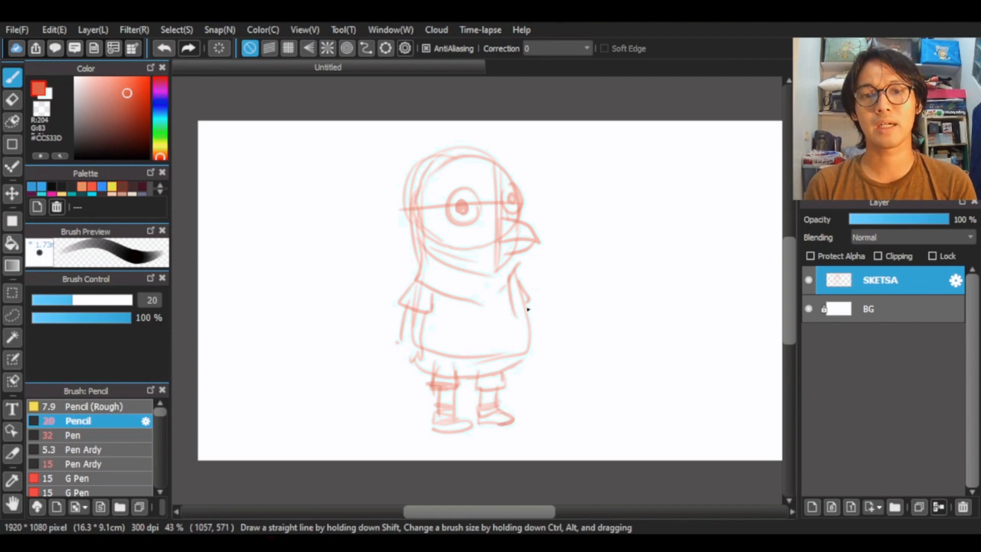
{"action": "left_click_drag", "start_coordinate": [408, 321], "coordinate": [408, 356]}
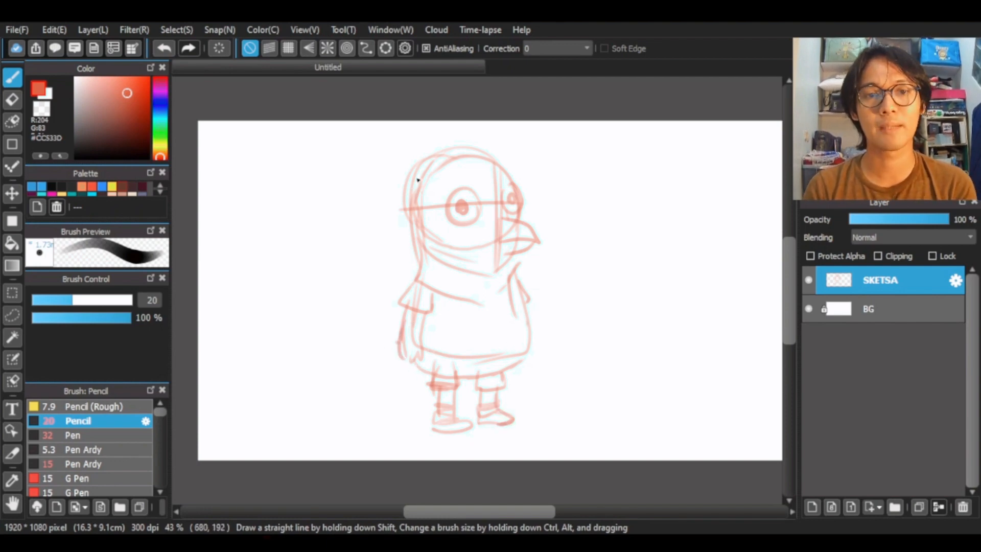
{"action": "left_click_drag", "start_coordinate": [512, 305], "coordinate": [527, 349]}
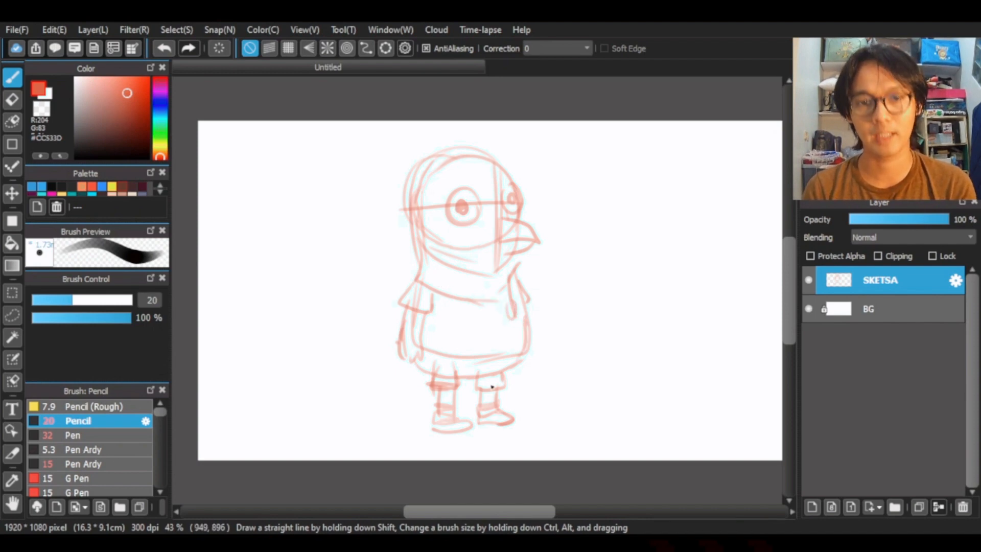
Lower the SKETSA layer's opacity to 51%
{"action": "left_click", "coordinate": [903, 220]}
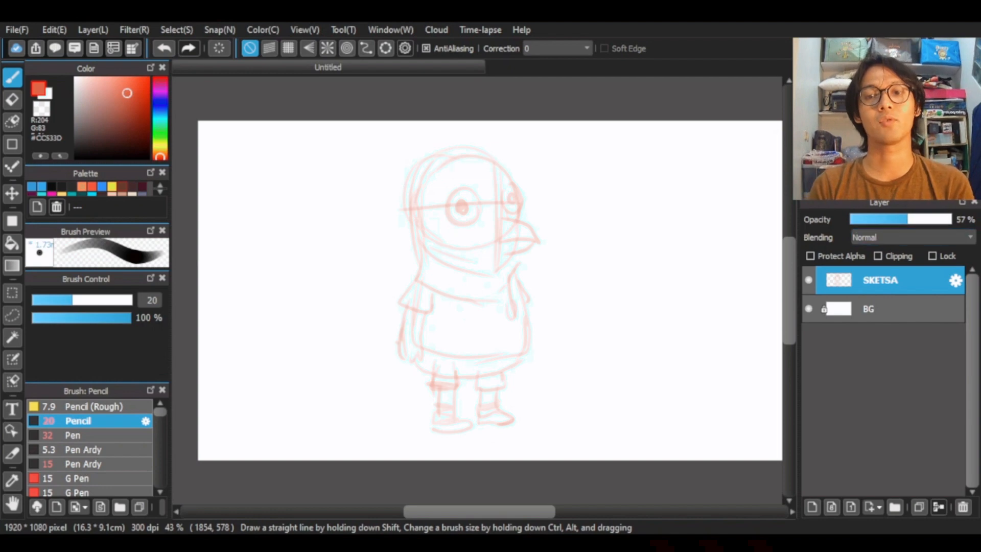
{"action": "left_click_drag", "start_coordinate": [904, 221], "coordinate": [963, 219]}
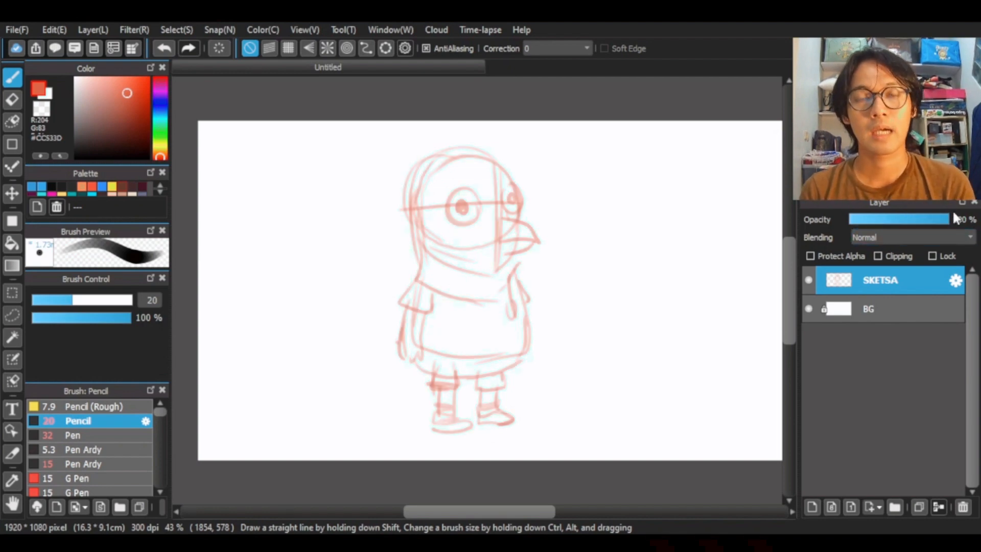
{"action": "left_click", "coordinate": [901, 220]}
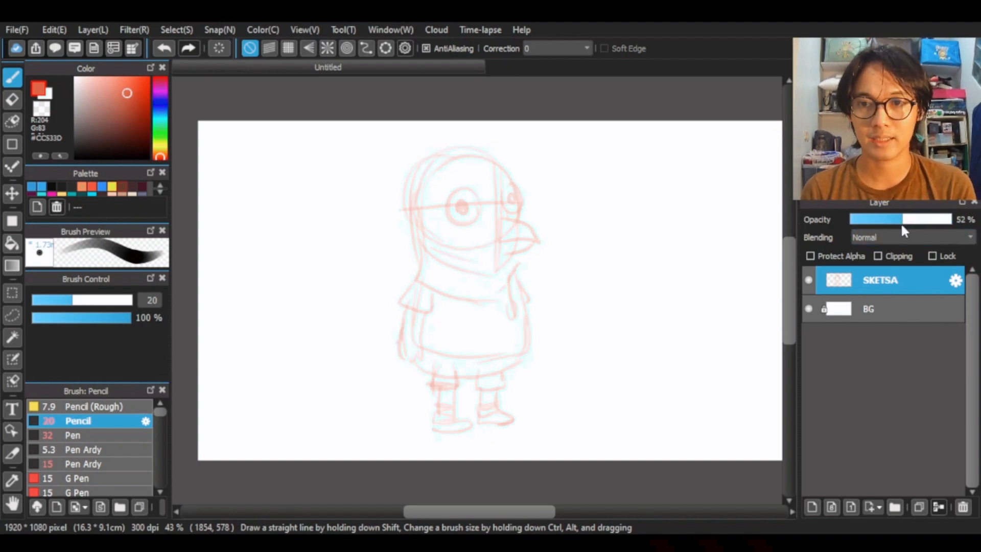
{"action": "left_click", "coordinate": [900, 221]}
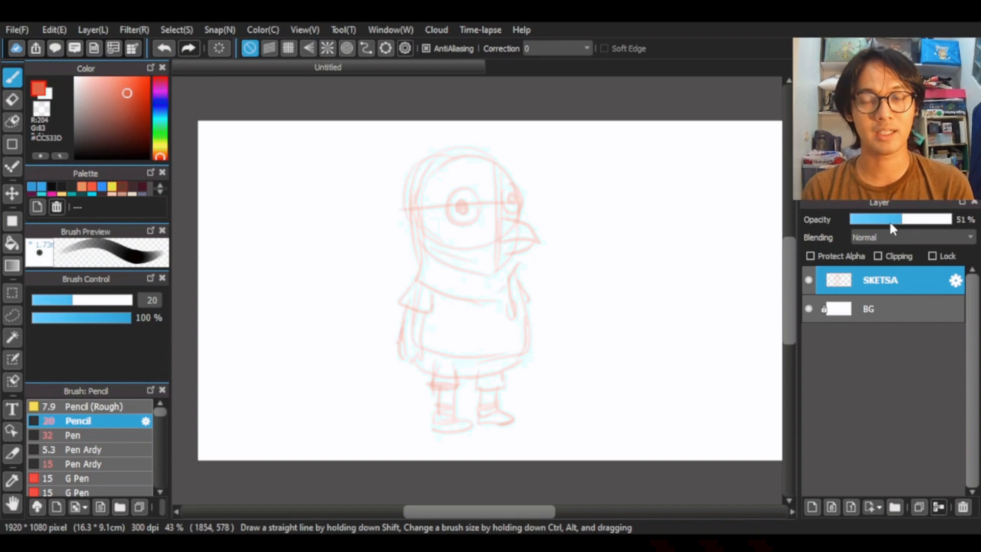
Add a layer named Line Art above the sketch and set up the Pen brush in dark brown #3C2827 at size 25
{"action": "left_click", "coordinate": [812, 507]}
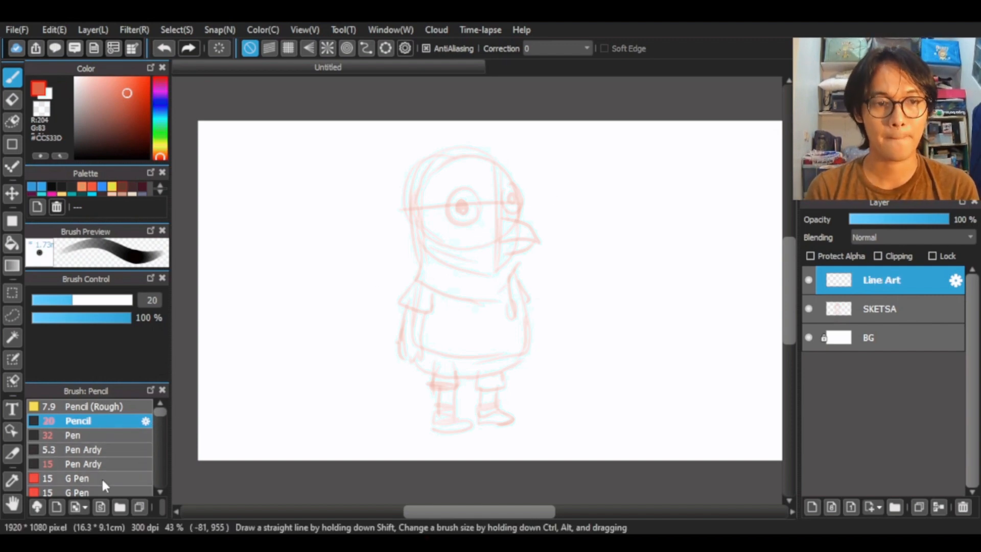
{"action": "left_click", "coordinate": [98, 434]}
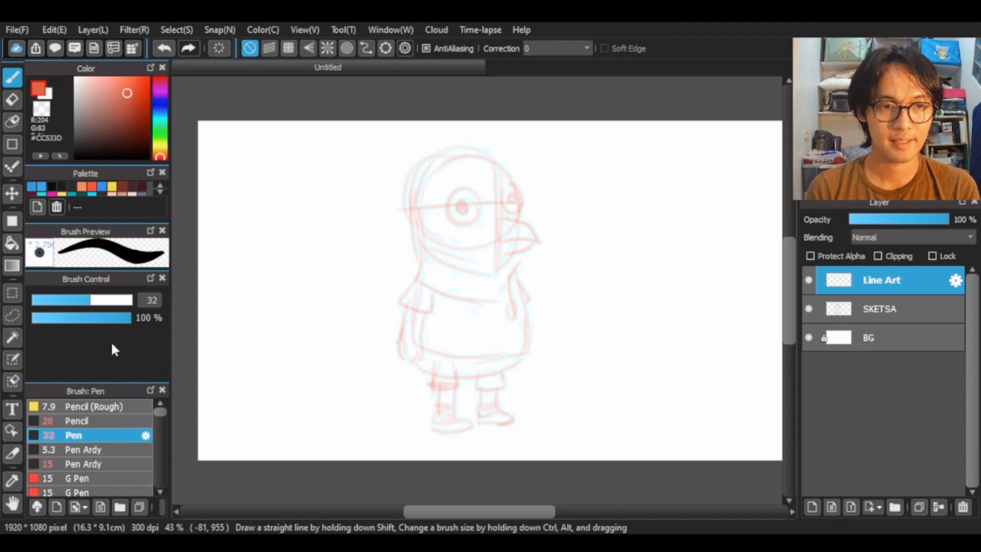
{"action": "left_click", "coordinate": [130, 183]}
{"action": "left_click_drag", "start_coordinate": [401, 206], "coordinate": [390, 307]}
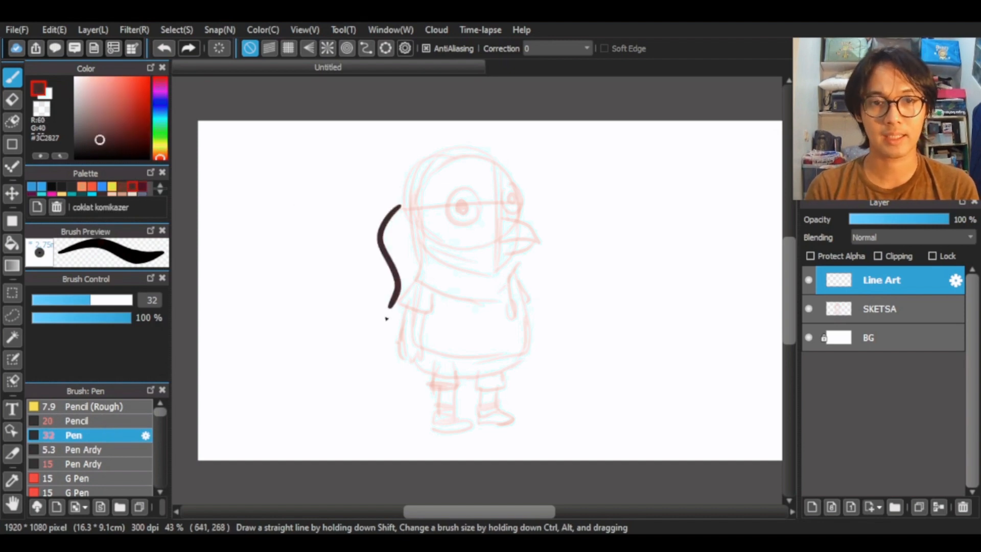
{"action": "key", "text": "ctrl+z"}
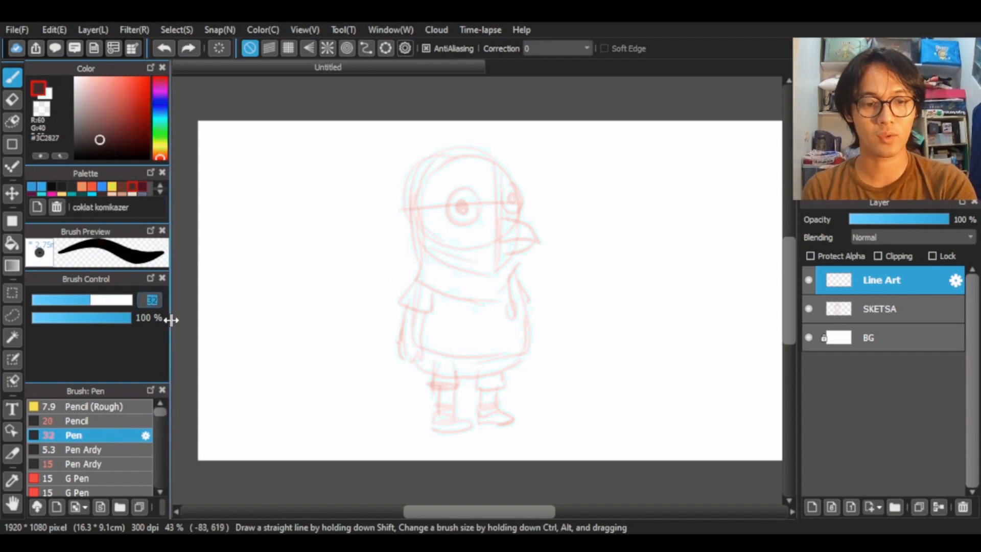
{"action": "type", "text": "25"}
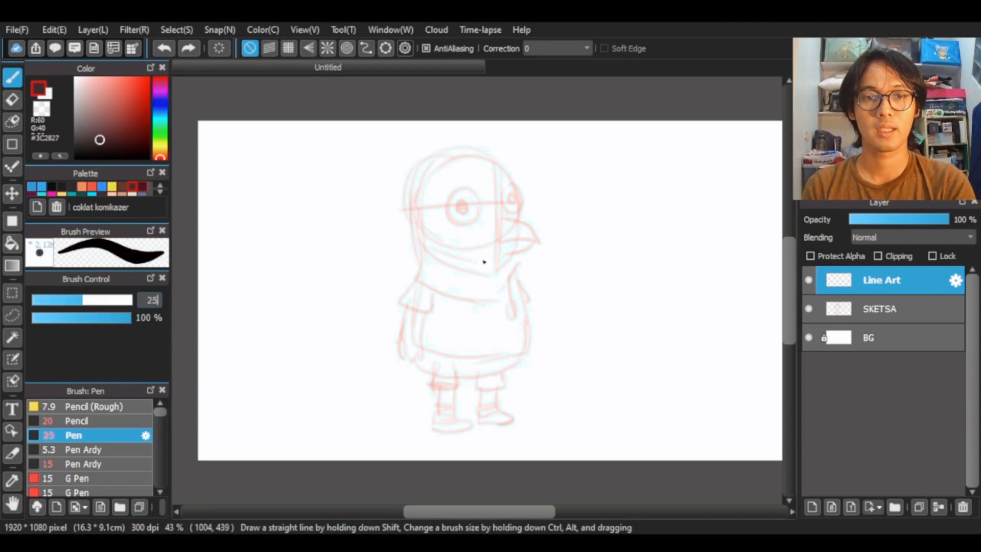
Compare Pen strokes beside the sketch at Correction 0 and 20, keep Correction at 20 and undo the test strokes
{"action": "left_click_drag", "start_coordinate": [424, 199], "coordinate": [404, 301]}
{"action": "key", "text": "ctrl+z"}
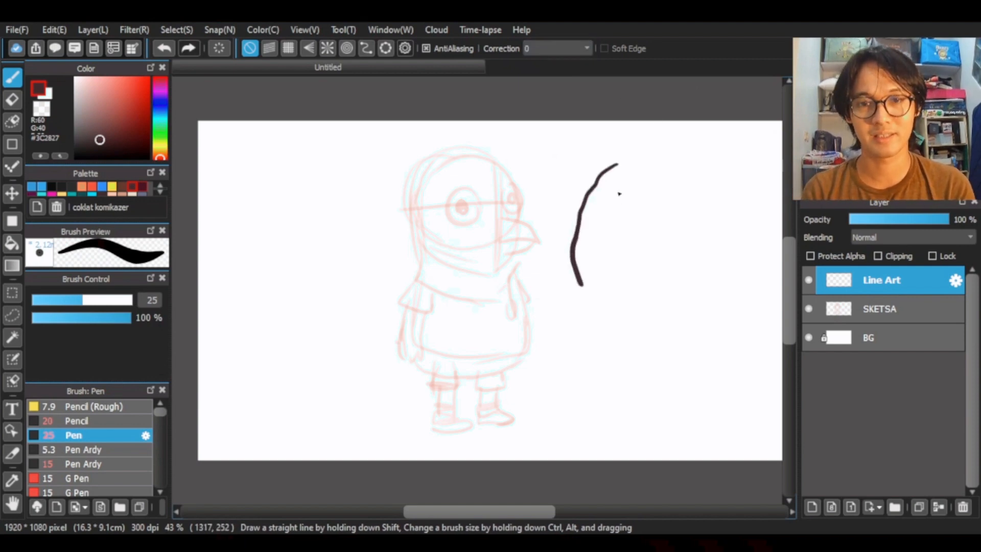
{"action": "left_click", "coordinate": [547, 253]}
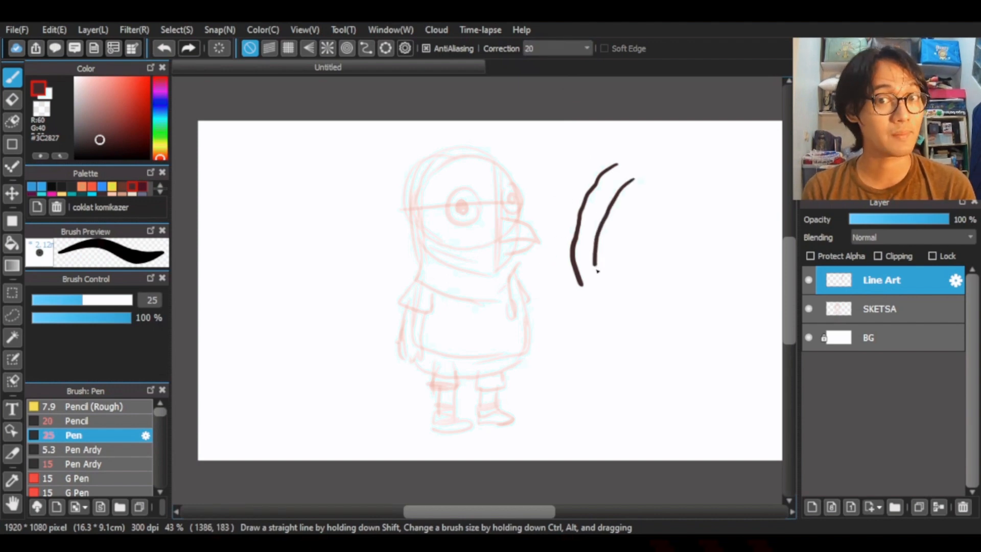
{"action": "key", "text": "ctrl+z"}
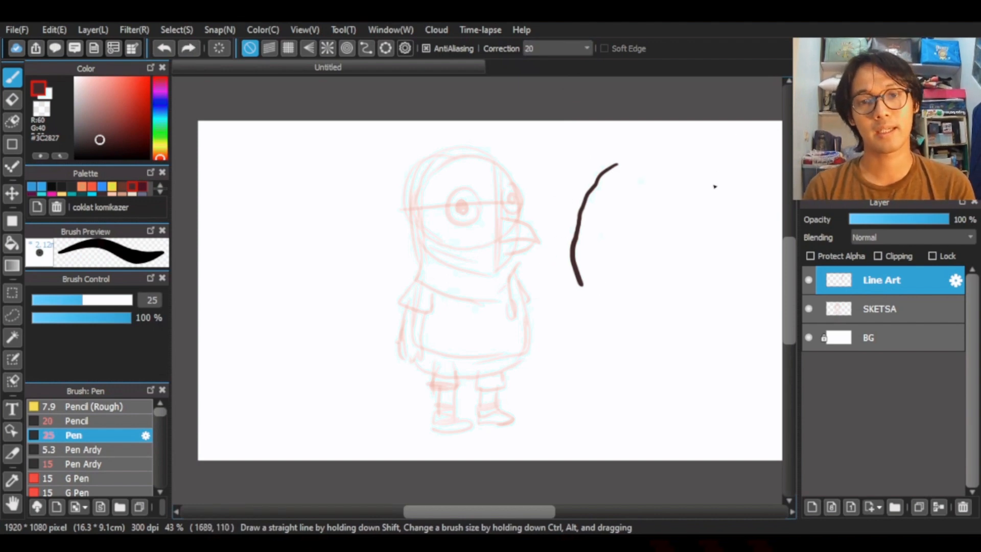
{"action": "key", "text": "ctrl+z"}
Ink the character's near eye over the sketch with a round outline and a small filled pupil
{"action": "key", "text": "ctrl+plus"}
{"action": "key", "text": "ctrl+plus"}
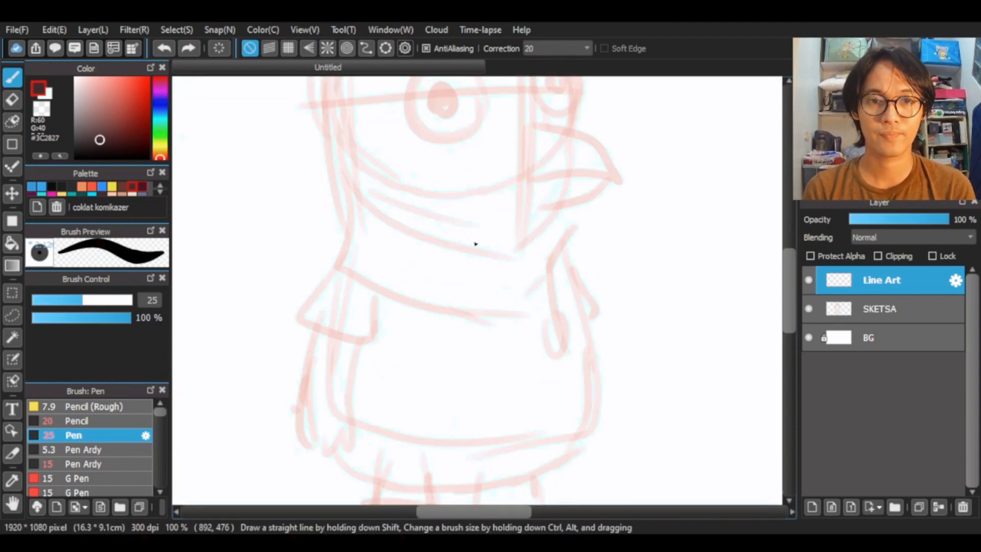
{"action": "scroll", "coordinate": [494, 307], "scroll_direction": "up", "scroll_amount": 3}
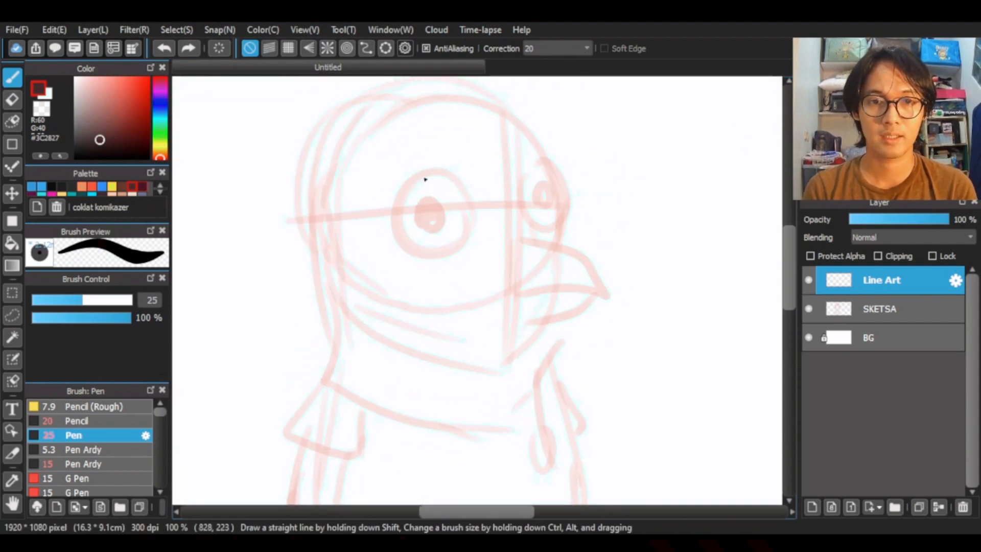
{"action": "mouse_move", "coordinate": [418, 177]}
{"action": "left_mouse_down"}
{"action": "mouse_move", "coordinate": [392, 217]}
{"action": "mouse_move", "coordinate": [469, 210]}
{"action": "mouse_move", "coordinate": [410, 175]}
{"action": "left_mouse_up"}
{"action": "key", "text": "ctrl+z"}
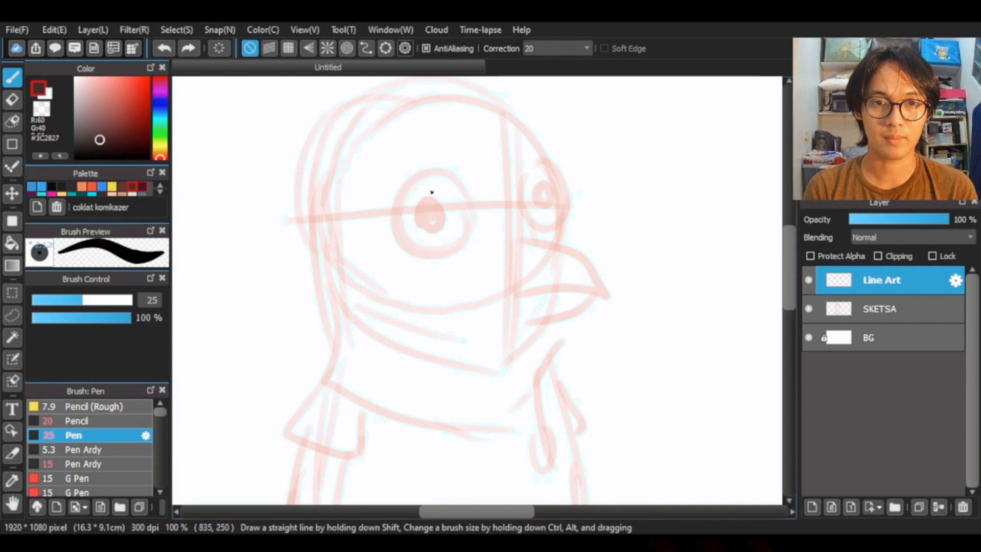
{"action": "mouse_move", "coordinate": [395, 212]}
{"action": "left_mouse_down"}
{"action": "mouse_move", "coordinate": [466, 215]}
{"action": "mouse_move", "coordinate": [413, 178]}
{"action": "left_mouse_up"}
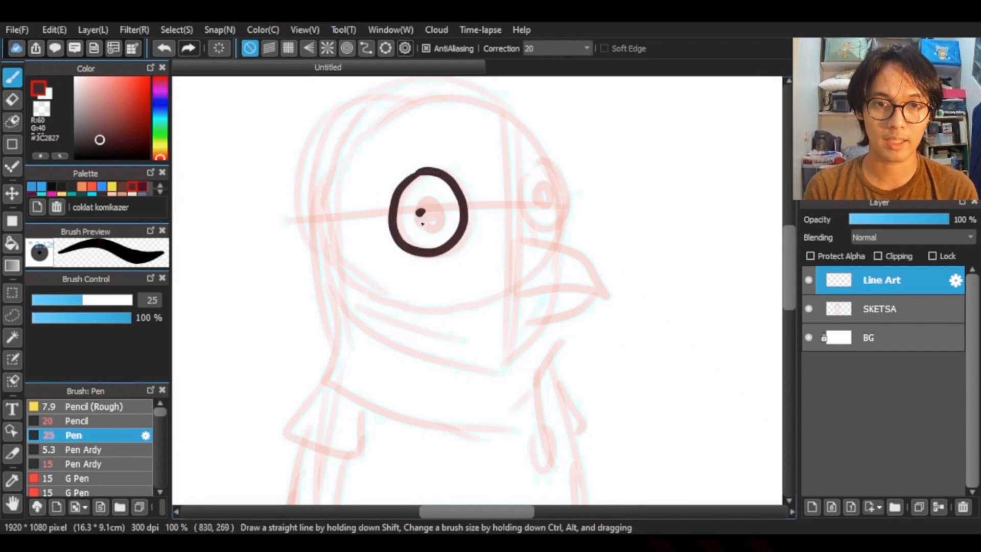
{"action": "left_click_drag", "start_coordinate": [422, 222], "coordinate": [424, 215]}
Ink the smaller far eye with its pupil and the pointed beak with a nostril dot
{"action": "mouse_move", "coordinate": [539, 169]}
{"action": "left_mouse_down"}
{"action": "mouse_move", "coordinate": [561, 221]}
{"action": "mouse_move", "coordinate": [554, 172]}
{"action": "mouse_move", "coordinate": [547, 193]}
{"action": "left_mouse_up"}
{"action": "mouse_move", "coordinate": [525, 239]}
{"action": "left_mouse_down"}
{"action": "mouse_move", "coordinate": [569, 253]}
{"action": "mouse_move", "coordinate": [607, 288]}
{"action": "mouse_move", "coordinate": [525, 294]}
{"action": "mouse_move", "coordinate": [518, 264]}
{"action": "mouse_move", "coordinate": [542, 320]}
{"action": "mouse_move", "coordinate": [588, 295]}
{"action": "left_mouse_up"}
{"action": "left_click", "coordinate": [534, 263]}
Ink the head outline from the far eye over the crown and down to a scalloped neck edge, closing it below the beak
{"action": "key", "text": "ctrl+minus"}
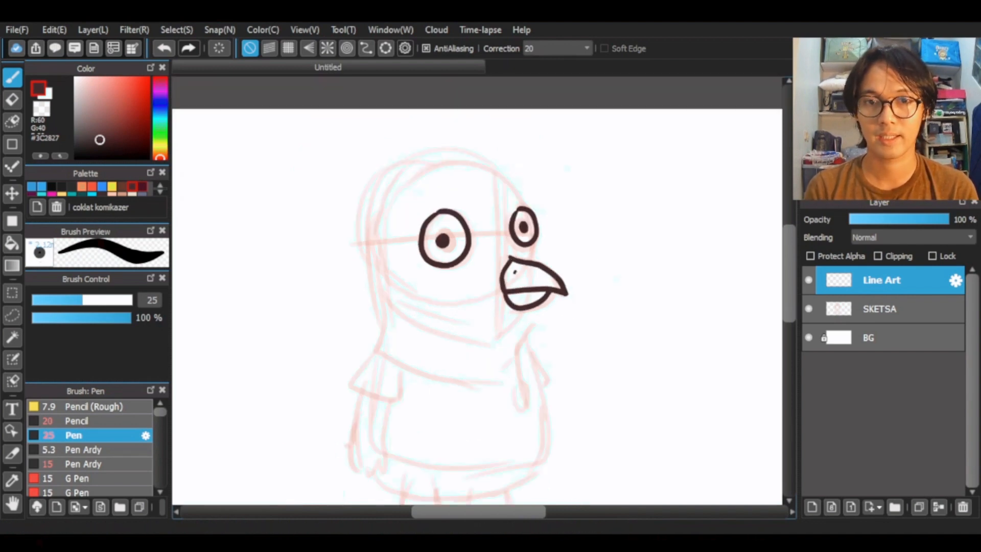
{"action": "mouse_move", "coordinate": [524, 204]}
{"action": "left_mouse_down"}
{"action": "mouse_move", "coordinate": [416, 158]}
{"action": "mouse_move", "coordinate": [371, 263]}
{"action": "mouse_move", "coordinate": [371, 352]}
{"action": "mouse_move", "coordinate": [506, 374]}
{"action": "left_mouse_up"}
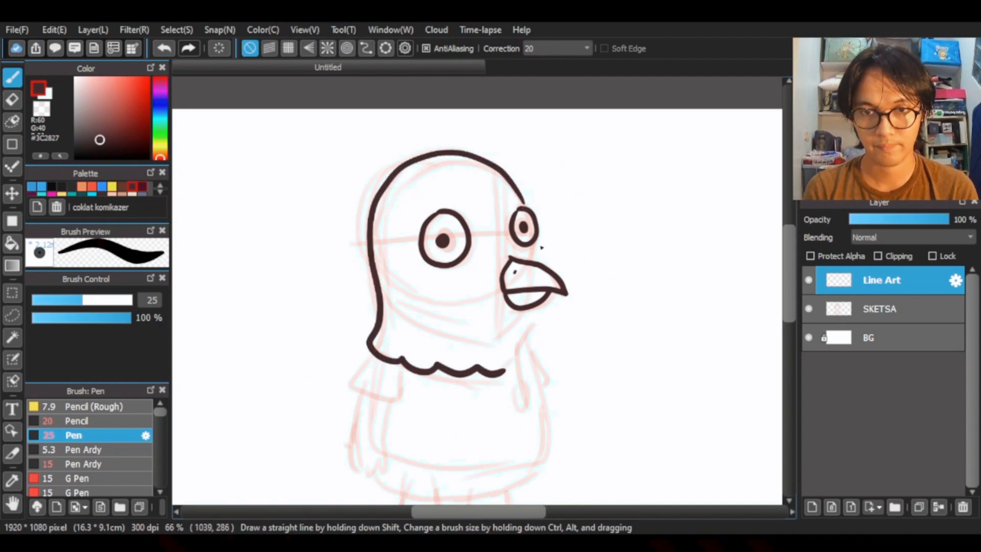
{"action": "key", "text": "ctrl+z"}
{"action": "left_click_drag", "start_coordinate": [534, 243], "coordinate": [535, 268]}
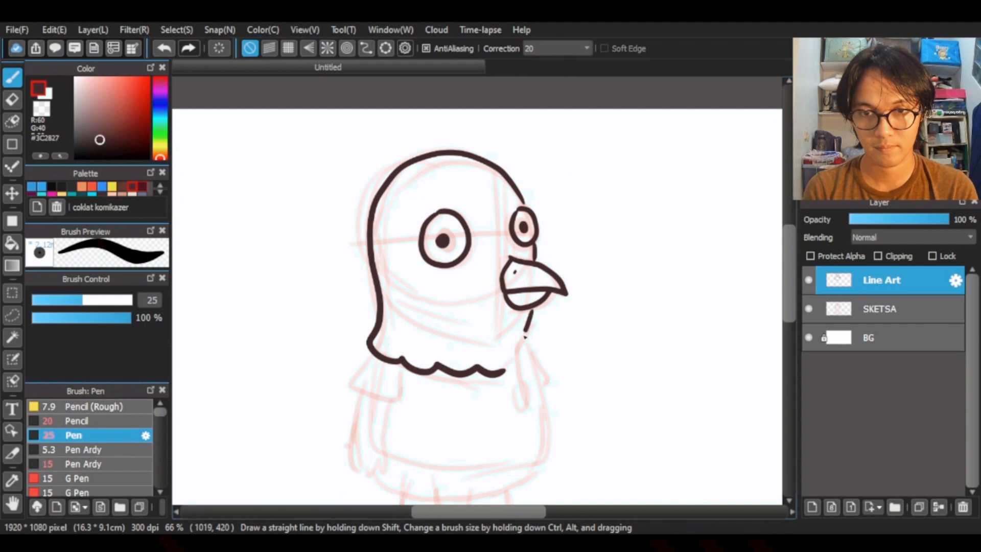
{"action": "left_click_drag", "start_coordinate": [512, 370], "coordinate": [504, 373]}
{"action": "left_click_drag", "start_coordinate": [523, 202], "coordinate": [527, 209]}
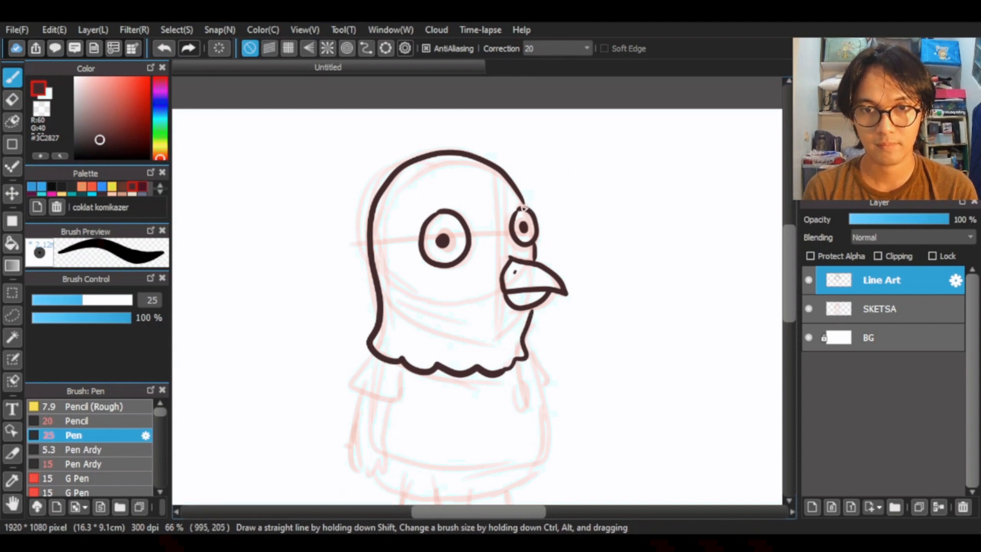
Ink the shirt body with its curved hem, both short sleeves and both arms below the scalloped neck edge
{"action": "left_click_drag", "start_coordinate": [565, 352], "coordinate": [581, 228]}
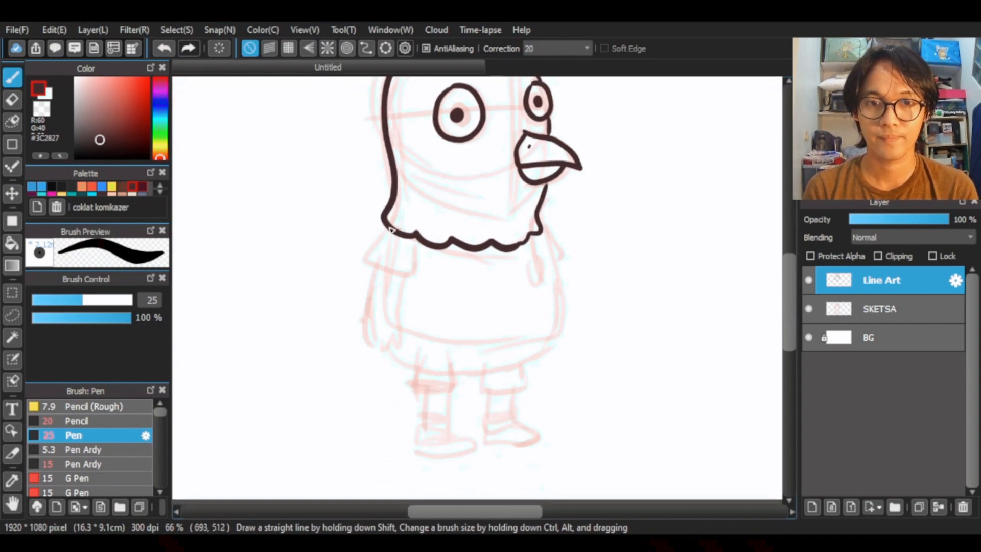
{"action": "left_click_drag", "start_coordinate": [390, 279], "coordinate": [418, 258]}
{"action": "mouse_move", "coordinate": [546, 248]}
{"action": "left_mouse_down"}
{"action": "mouse_move", "coordinate": [564, 305]}
{"action": "mouse_move", "coordinate": [557, 335]}
{"action": "left_mouse_up"}
{"action": "mouse_move", "coordinate": [401, 305]}
{"action": "left_mouse_down"}
{"action": "mouse_move", "coordinate": [390, 353]}
{"action": "mouse_move", "coordinate": [368, 339]}
{"action": "mouse_move", "coordinate": [373, 281]}
{"action": "mouse_move", "coordinate": [450, 347]}
{"action": "mouse_move", "coordinate": [500, 353]}
{"action": "mouse_move", "coordinate": [560, 331]}
{"action": "left_mouse_up"}
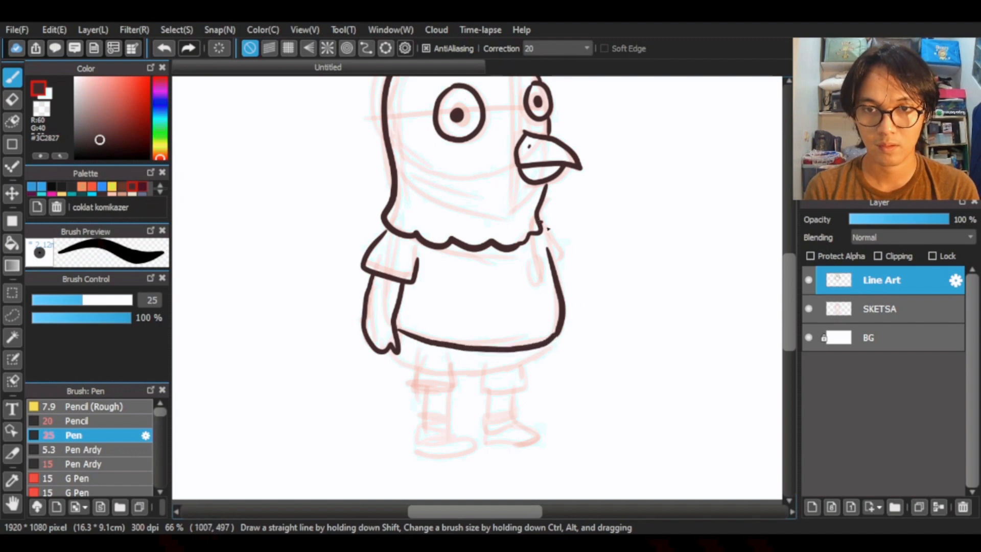
{"action": "key", "text": "ctrl+z"}
{"action": "left_click_drag", "start_coordinate": [558, 259], "coordinate": [561, 300]}
{"action": "left_click_drag", "start_coordinate": [621, 363], "coordinate": [629, 293]}
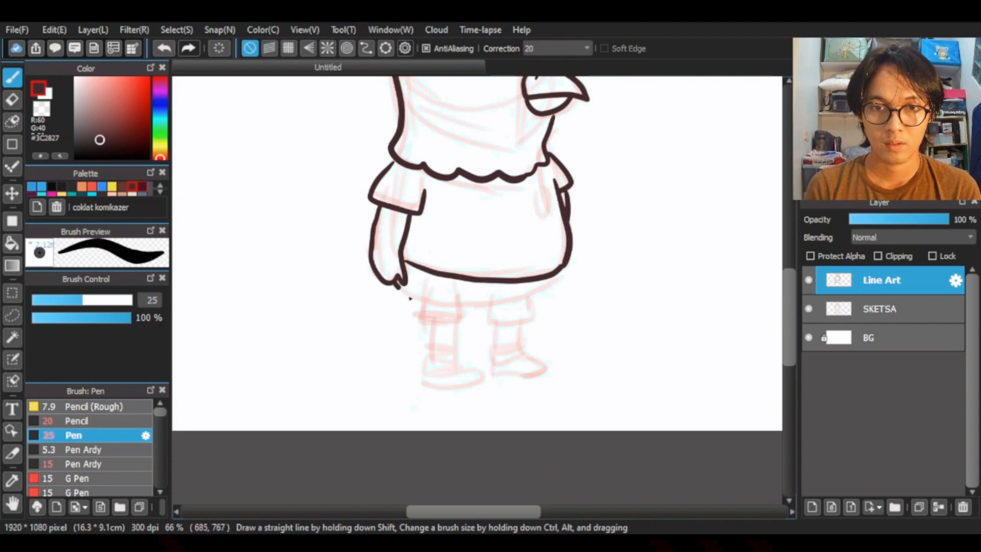
Ink the shorts below the shirt hem with both leg cuffs and the crotch curve, redrawing the far cuff
{"action": "left_click_drag", "start_coordinate": [464, 311], "coordinate": [514, 303]}
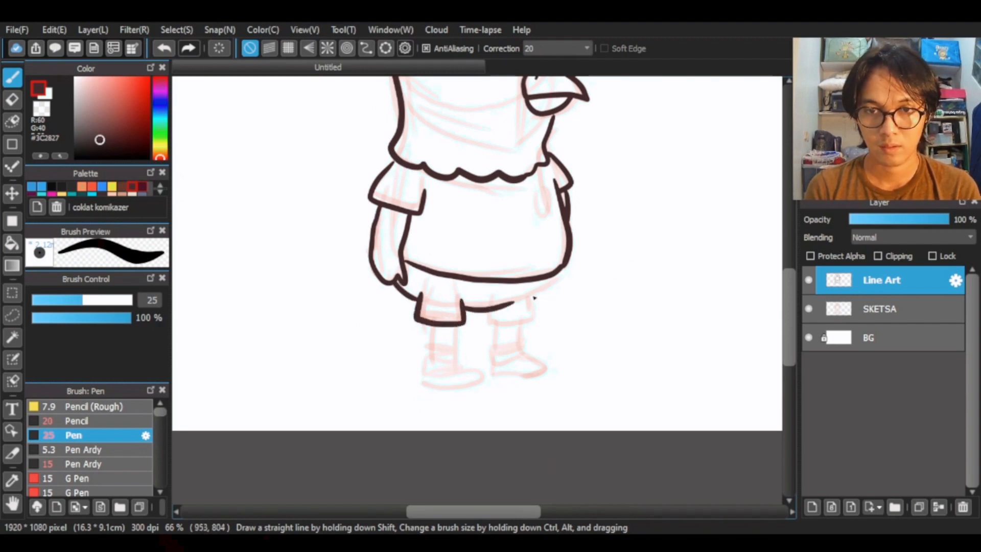
{"action": "mouse_move", "coordinate": [562, 269]}
{"action": "left_mouse_down"}
{"action": "mouse_move", "coordinate": [532, 302]}
{"action": "mouse_move", "coordinate": [488, 318]}
{"action": "mouse_move", "coordinate": [503, 326]}
{"action": "mouse_move", "coordinate": [535, 296]}
{"action": "left_mouse_up"}
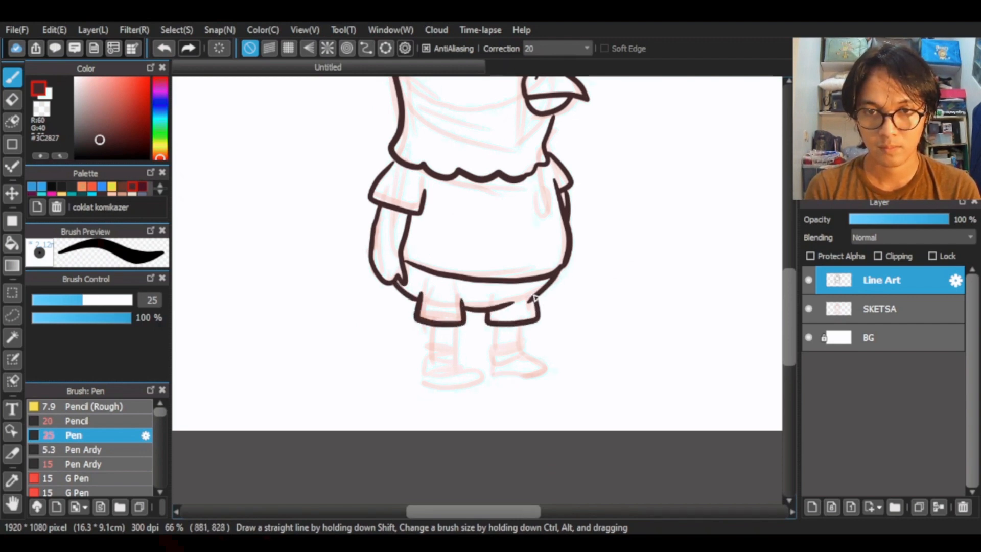
{"action": "left_click_drag", "start_coordinate": [554, 357], "coordinate": [628, 257]}
{"action": "key", "text": "ctrl+plus"}
{"action": "key", "text": "ctrl+plus"}
{"action": "key", "text": "ctrl+plus"}
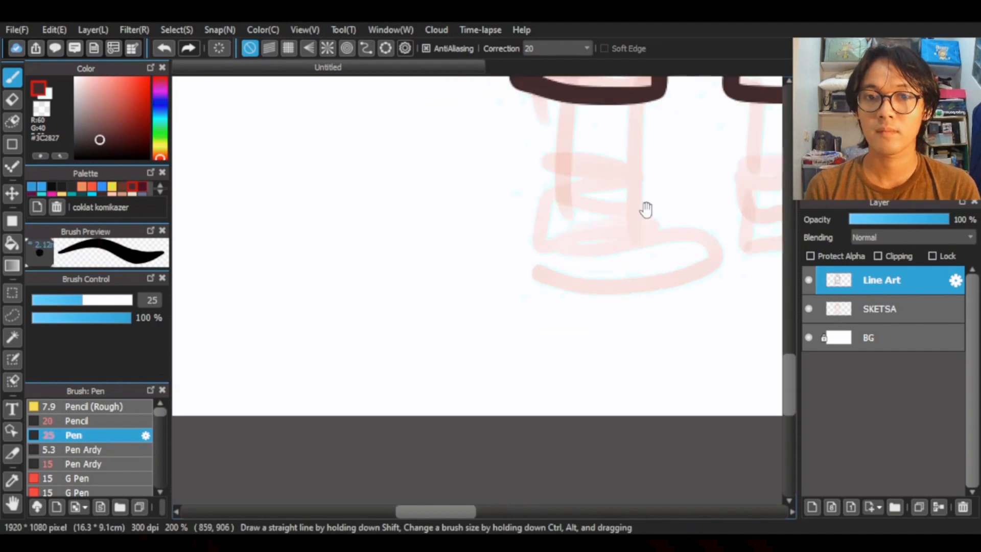
{"action": "left_click_drag", "start_coordinate": [646, 211], "coordinate": [427, 353]}
{"action": "key", "text": "ctrl+z"}
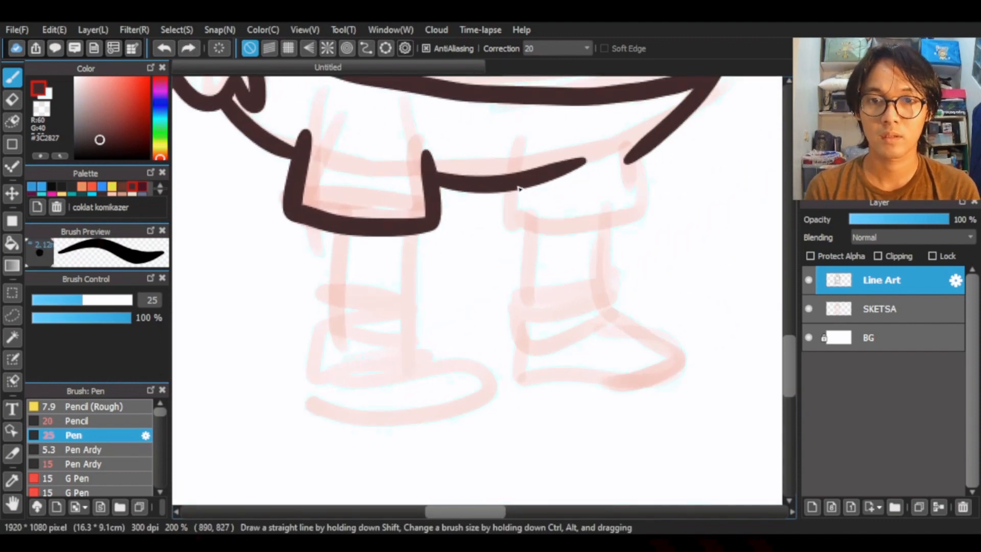
{"action": "mouse_move", "coordinate": [518, 189]}
{"action": "left_mouse_down"}
{"action": "mouse_move", "coordinate": [637, 221]}
{"action": "mouse_move", "coordinate": [641, 166]}
{"action": "left_mouse_up"}
Ink a curved fly and a centre seam on the front of the shorts, redrawing the seam so it ends at the crotch
{"action": "scroll", "coordinate": [509, 220], "scroll_direction": "up", "scroll_amount": 3}
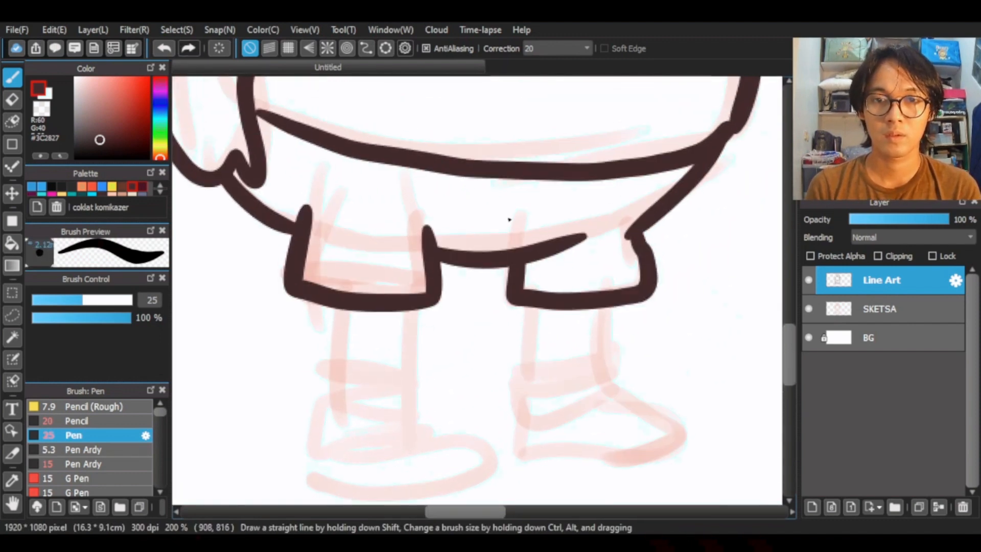
{"action": "left_click_drag", "start_coordinate": [503, 186], "coordinate": [516, 215]}
{"action": "left_click_drag", "start_coordinate": [530, 185], "coordinate": [513, 246]}
{"action": "left_click_drag", "start_coordinate": [484, 298], "coordinate": [502, 242]}
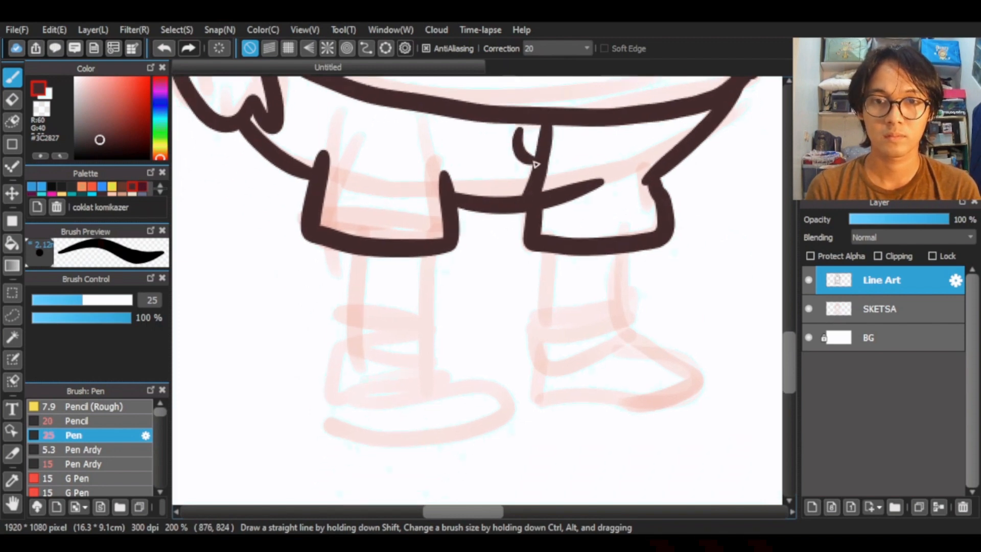
{"action": "key", "text": "ctrl+z"}
{"action": "key", "text": "ctrl+z"}
{"action": "mouse_move", "coordinate": [505, 123]}
{"action": "left_mouse_down"}
{"action": "mouse_move", "coordinate": [522, 155]}
{"action": "mouse_move", "coordinate": [516, 198]}
{"action": "left_mouse_up"}
Ink the near leg with its sock cuff and rounded shoe, including two short lace marks
{"action": "scroll", "coordinate": [519, 278], "scroll_direction": "down", "scroll_amount": 1}
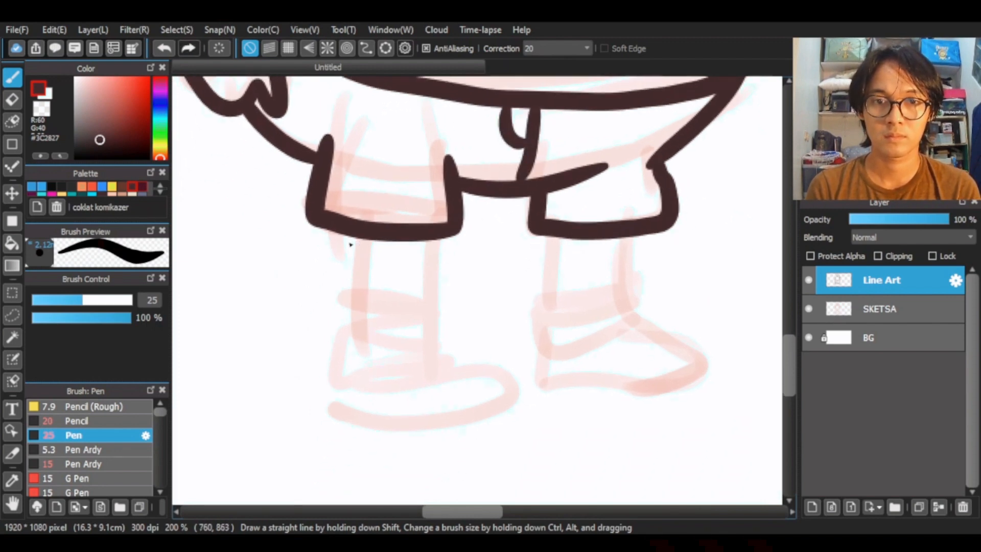
{"action": "left_click_drag", "start_coordinate": [351, 238], "coordinate": [352, 307]}
{"action": "left_click_drag", "start_coordinate": [425, 237], "coordinate": [420, 299]}
{"action": "mouse_move", "coordinate": [336, 338]}
{"action": "left_mouse_down"}
{"action": "mouse_move", "coordinate": [393, 348]}
{"action": "mouse_move", "coordinate": [438, 325]}
{"action": "mouse_move", "coordinate": [335, 425]}
{"action": "mouse_move", "coordinate": [435, 431]}
{"action": "mouse_move", "coordinate": [506, 396]}
{"action": "mouse_move", "coordinate": [454, 351]}
{"action": "mouse_move", "coordinate": [422, 369]}
{"action": "left_mouse_up"}
{"action": "mouse_move", "coordinate": [455, 361]}
{"action": "left_mouse_down"}
{"action": "mouse_move", "coordinate": [431, 357]}
{"action": "mouse_move", "coordinate": [443, 379]}
{"action": "left_mouse_up"}
Ink the far leg with its sock cuff and rounded shoe, including two short lace marks
{"action": "left_click_drag", "start_coordinate": [563, 239], "coordinate": [555, 317]}
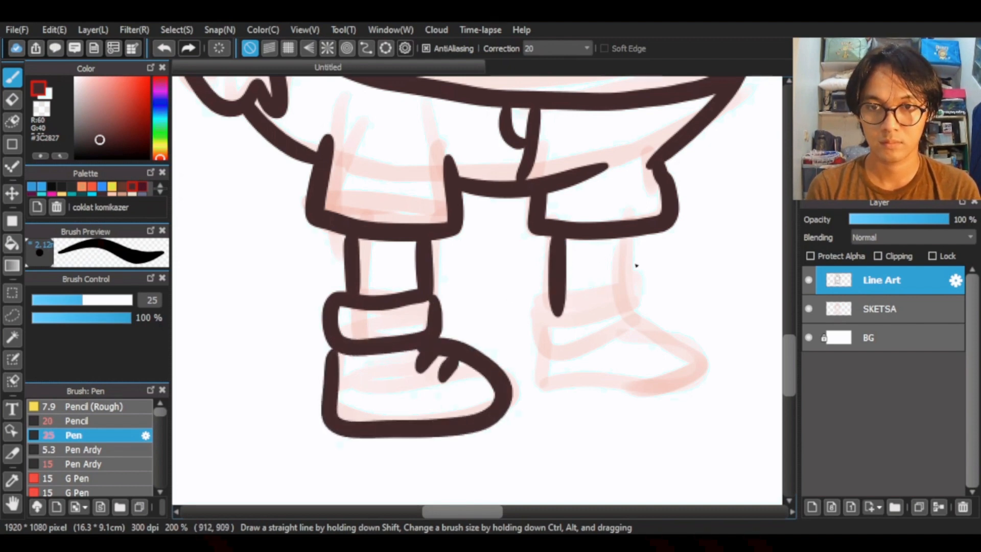
{"action": "left_click_drag", "start_coordinate": [630, 241], "coordinate": [630, 301]}
{"action": "left_click_drag", "start_coordinate": [560, 289], "coordinate": [629, 295]}
{"action": "mouse_move", "coordinate": [555, 299]}
{"action": "left_mouse_down"}
{"action": "mouse_move", "coordinate": [573, 332]}
{"action": "mouse_move", "coordinate": [639, 292]}
{"action": "left_mouse_up"}
{"action": "mouse_move", "coordinate": [559, 332]}
{"action": "left_mouse_down"}
{"action": "mouse_move", "coordinate": [560, 394]}
{"action": "mouse_move", "coordinate": [684, 396]}
{"action": "mouse_move", "coordinate": [694, 357]}
{"action": "mouse_move", "coordinate": [628, 348]}
{"action": "left_mouse_up"}
{"action": "left_click_drag", "start_coordinate": [656, 336], "coordinate": [648, 357]}
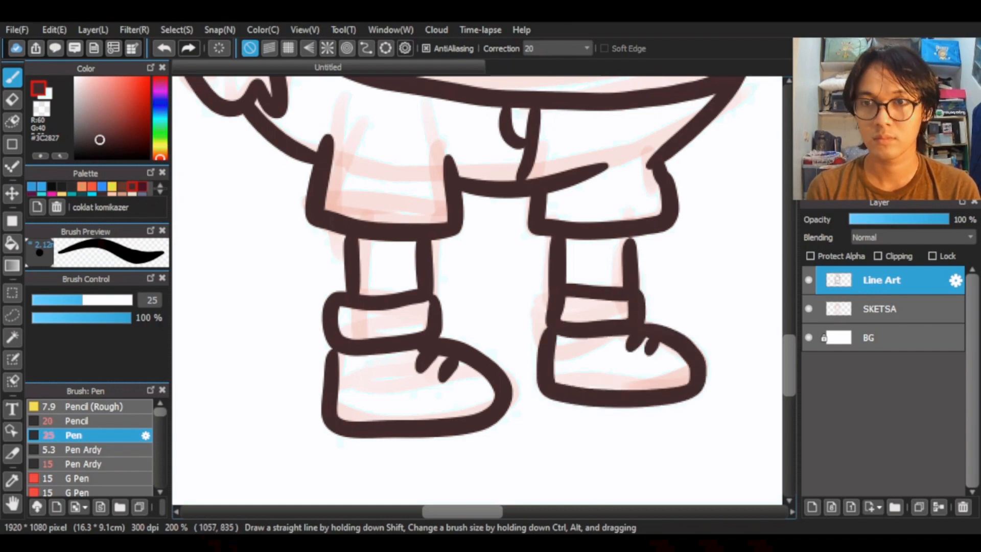
Ink a small upright oval badge on the shirt's chest near the far sleeve
{"action": "key", "text": "ctrl+minus"}
{"action": "key", "text": "ctrl+minus"}
{"action": "key", "text": "ctrl+minus"}
{"action": "left_click_drag", "start_coordinate": [615, 240], "coordinate": [587, 379]}
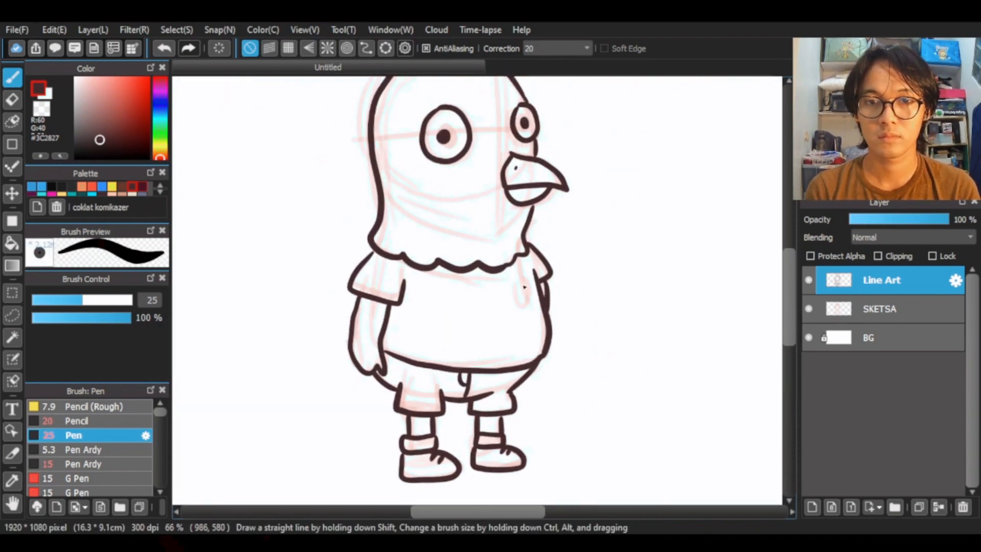
{"action": "mouse_move", "coordinate": [522, 280]}
{"action": "left_mouse_down"}
{"action": "mouse_move", "coordinate": [519, 304]}
{"action": "mouse_move", "coordinate": [525, 280]}
{"action": "left_mouse_up"}
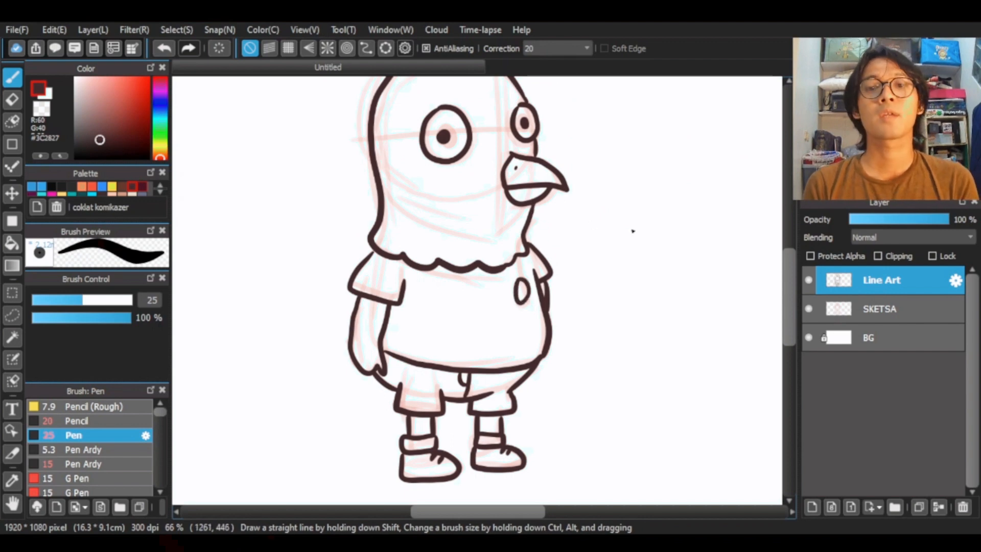
Hide the SKETSA layer so only the inked line art shows over the background
{"action": "scroll", "coordinate": [486, 320], "scroll_direction": "down", "scroll_amount": 1}
{"action": "key", "text": "ctrl+minus"}
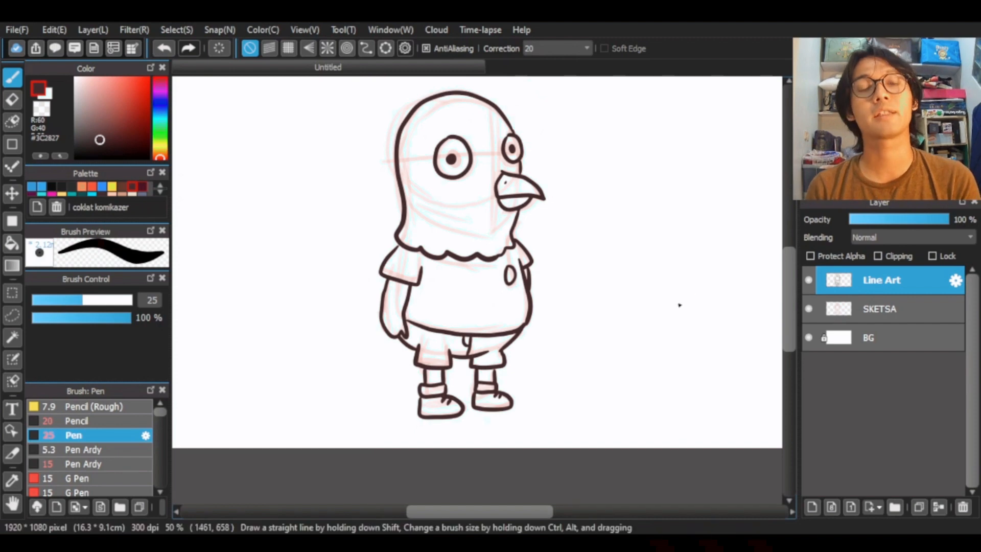
{"action": "left_click", "coordinate": [901, 309]}
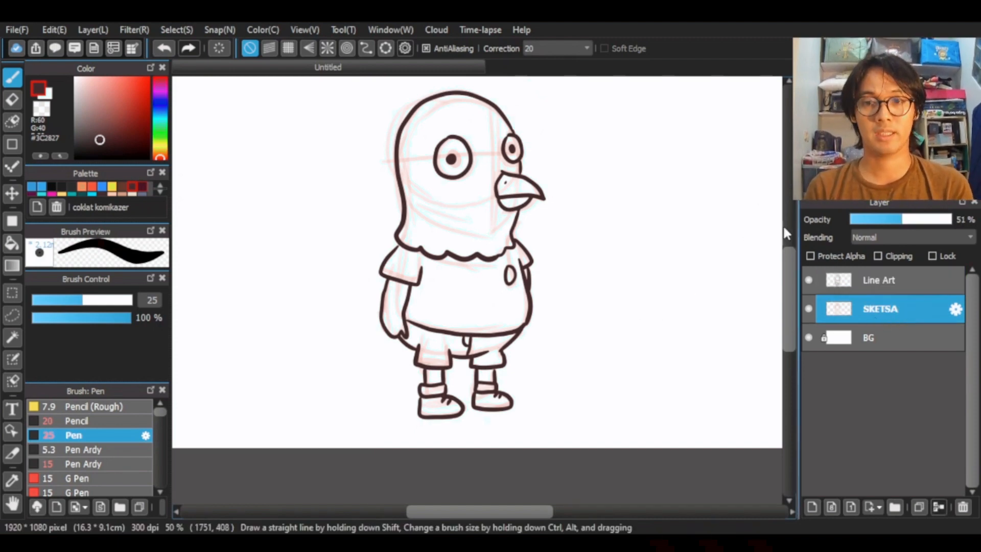
{"action": "left_click", "coordinate": [808, 309]}
{"action": "left_click", "coordinate": [809, 309]}
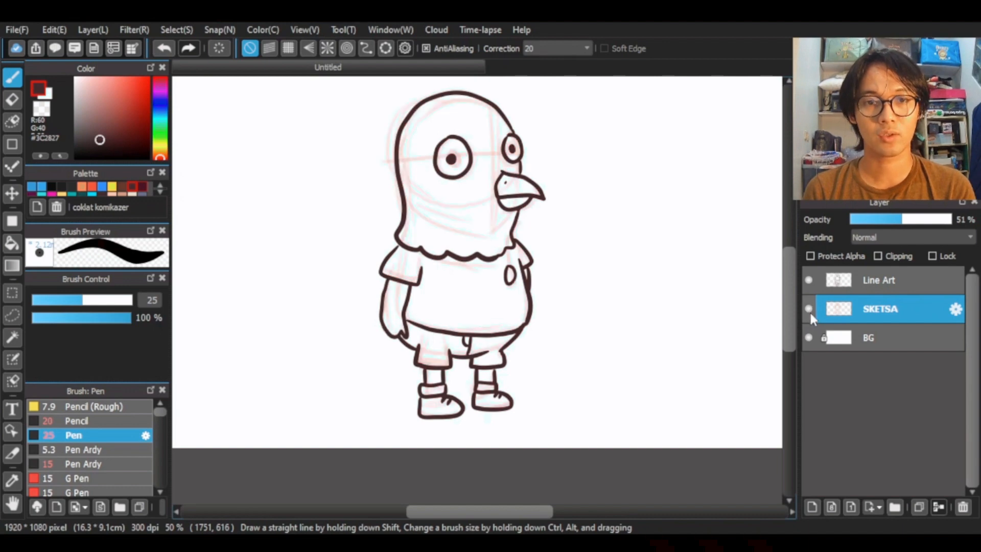
{"action": "left_click", "coordinate": [809, 310]}
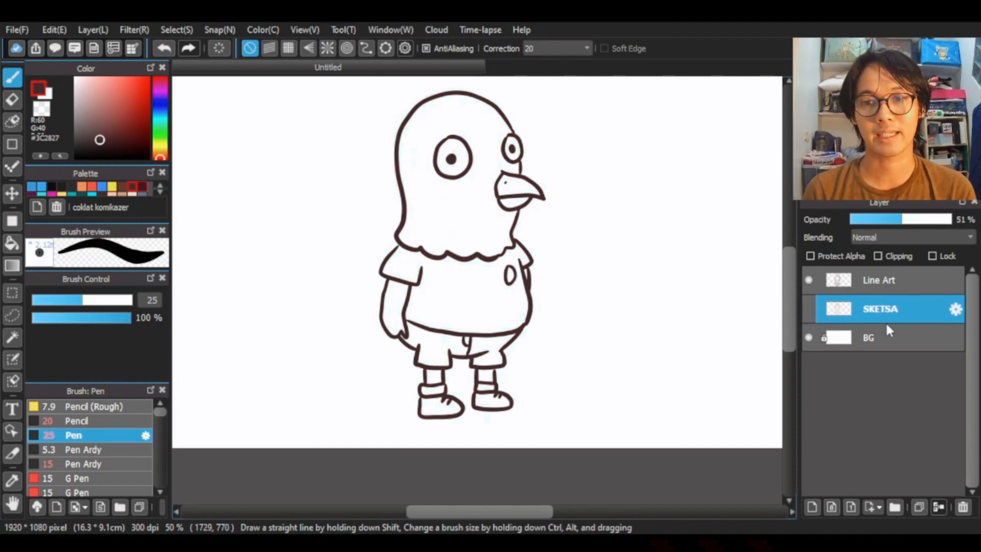
Add a new layer between Line Art and SKETSA and name it color
{"action": "left_click", "coordinate": [812, 507]}
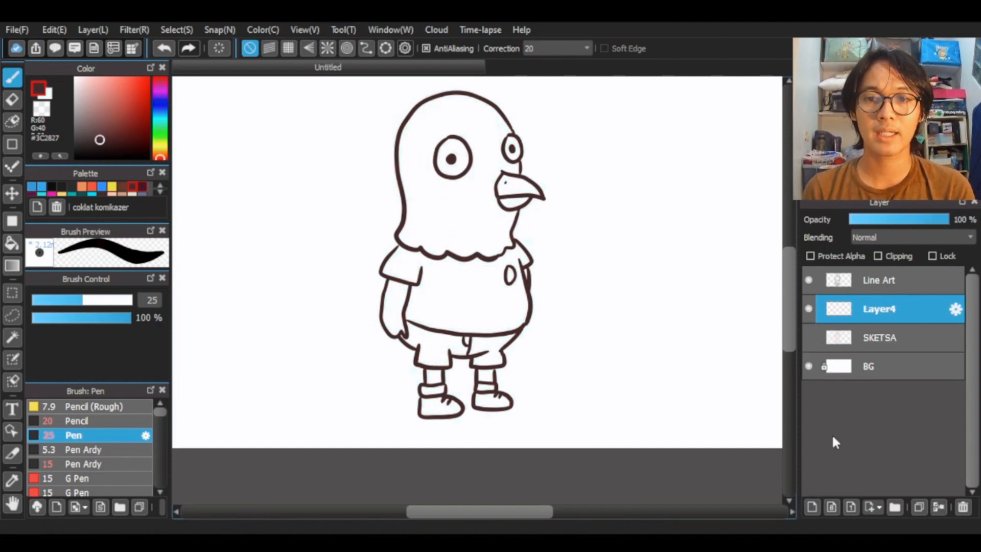
{"action": "double_click", "coordinate": [875, 307]}
{"action": "type", "text": "color"}
{"action": "key", "text": "Return"}
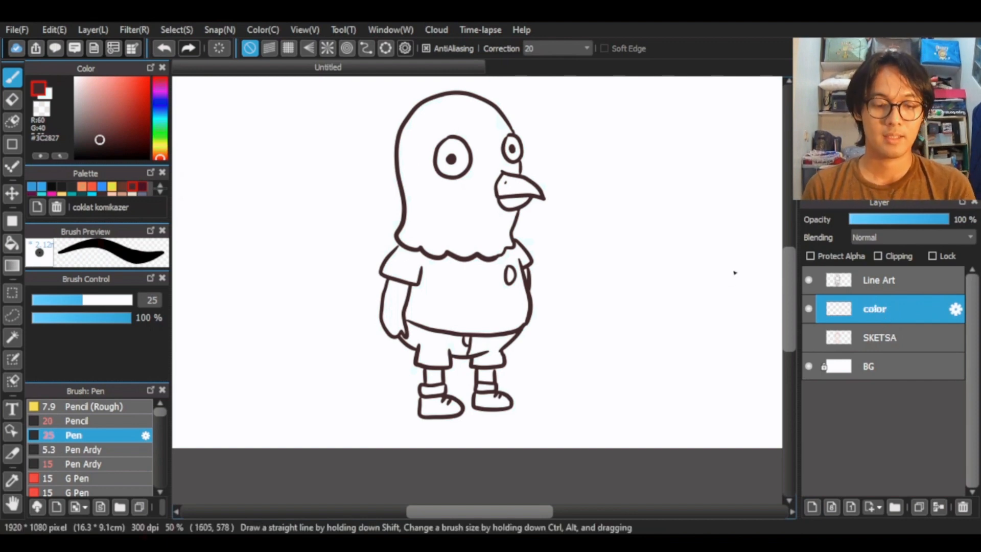
Bucket-fill the character's head with muted green #4F7F54 on the color layer
{"action": "left_click", "coordinate": [13, 245]}
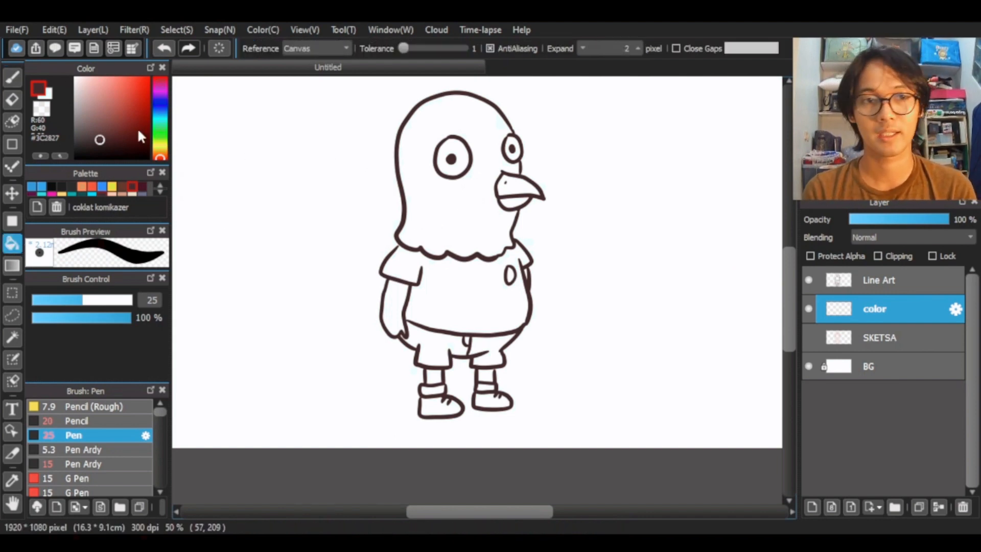
{"action": "left_click", "coordinate": [160, 132]}
{"action": "left_click", "coordinate": [102, 118]}
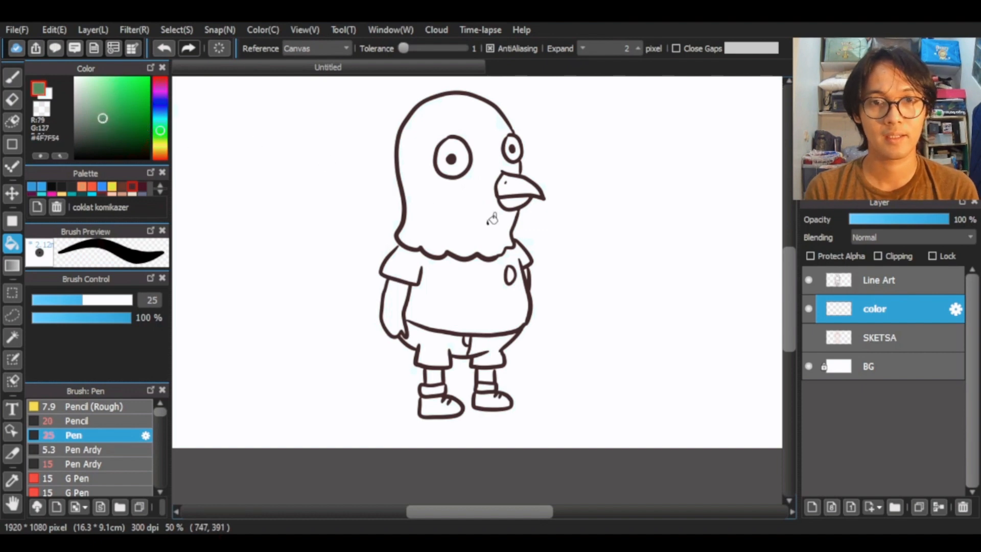
{"action": "left_click", "coordinate": [476, 239]}
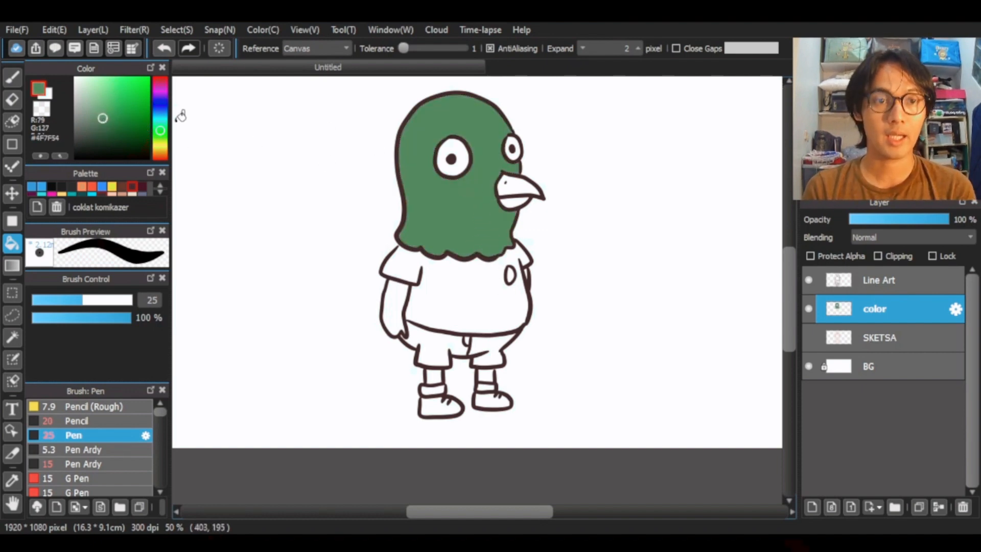
Fill the upper and lower beak with yellow #ECE850
{"action": "left_click", "coordinate": [161, 147]}
{"action": "left_click", "coordinate": [124, 83]}
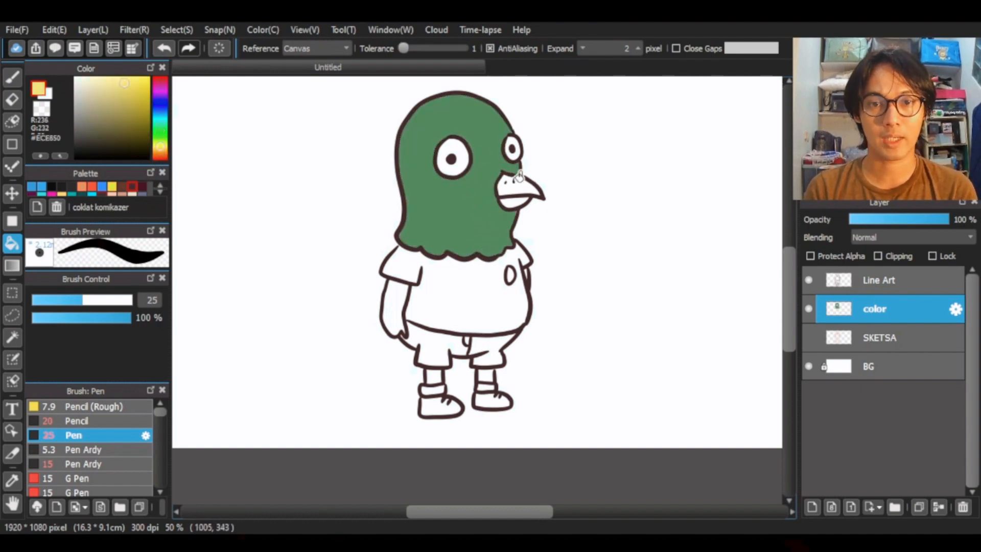
{"action": "left_click", "coordinate": [518, 189]}
{"action": "left_click", "coordinate": [526, 198]}
{"action": "key", "text": "ctrl+z"}
{"action": "left_click_drag", "start_coordinate": [541, 257], "coordinate": [534, 225]}
{"action": "left_click", "coordinate": [522, 198]}
Fill the shirt and its sleeves with pinkish red #EC5070
{"action": "left_click", "coordinate": [161, 80]}
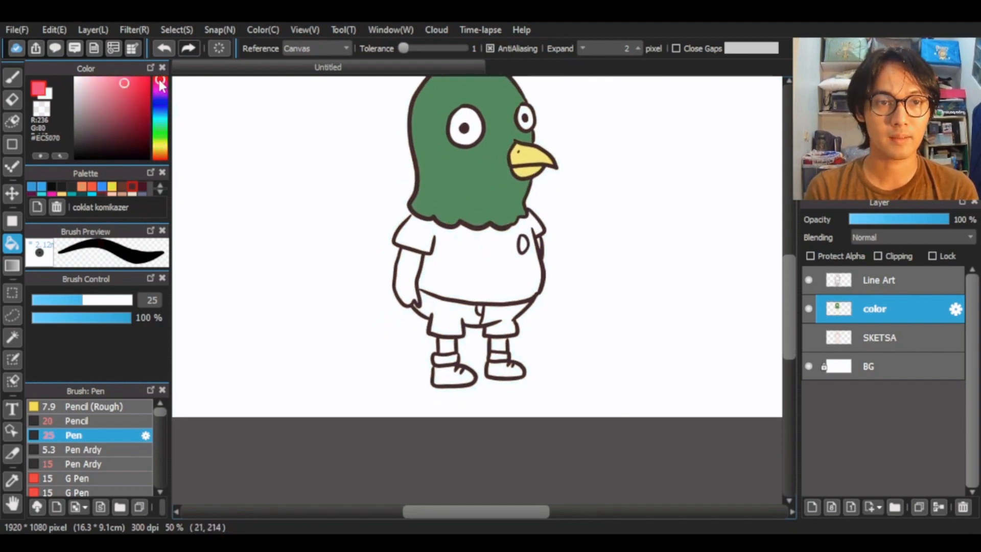
{"action": "left_click", "coordinate": [521, 276]}
{"action": "left_click_drag", "start_coordinate": [532, 281], "coordinate": [540, 267]}
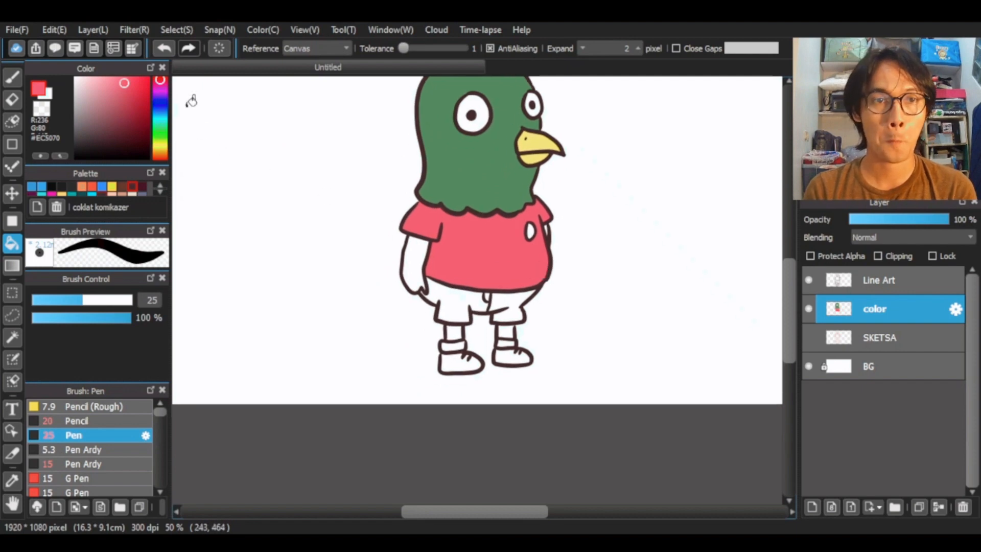
Fill both parts of the shorts with soft blue #7595CC
{"action": "left_click", "coordinate": [161, 105]}
{"action": "left_click", "coordinate": [114, 96]}
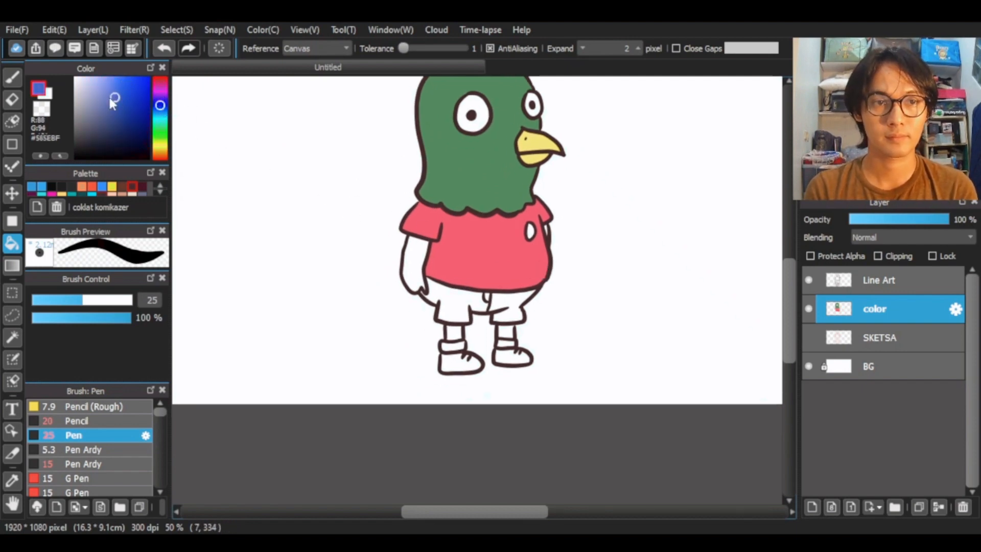
{"action": "left_click", "coordinate": [107, 93]}
{"action": "left_click", "coordinate": [160, 109]}
{"action": "left_click", "coordinate": [460, 297]}
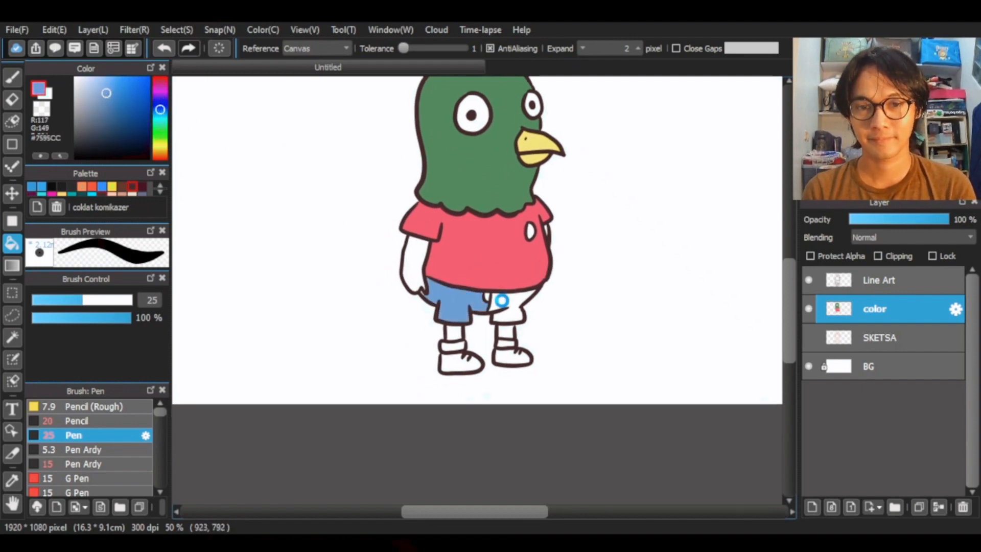
{"action": "left_click", "coordinate": [491, 294]}
Sample the head's green and fill the near arm and both legs with it
{"action": "left_click", "coordinate": [473, 201], "text": "alt"}
{"action": "left_click", "coordinate": [425, 258]}
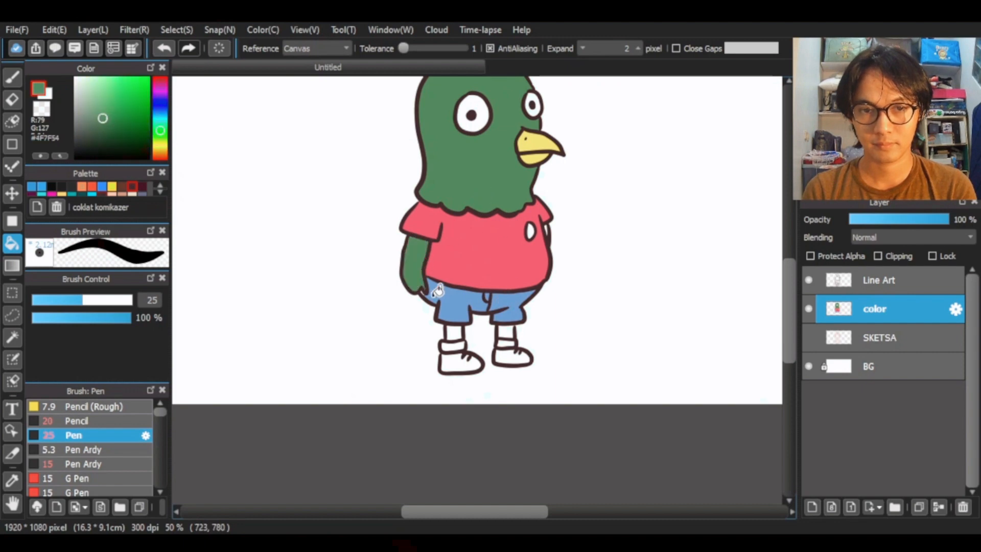
{"action": "left_click", "coordinate": [458, 334]}
{"action": "left_click", "coordinate": [507, 330]}
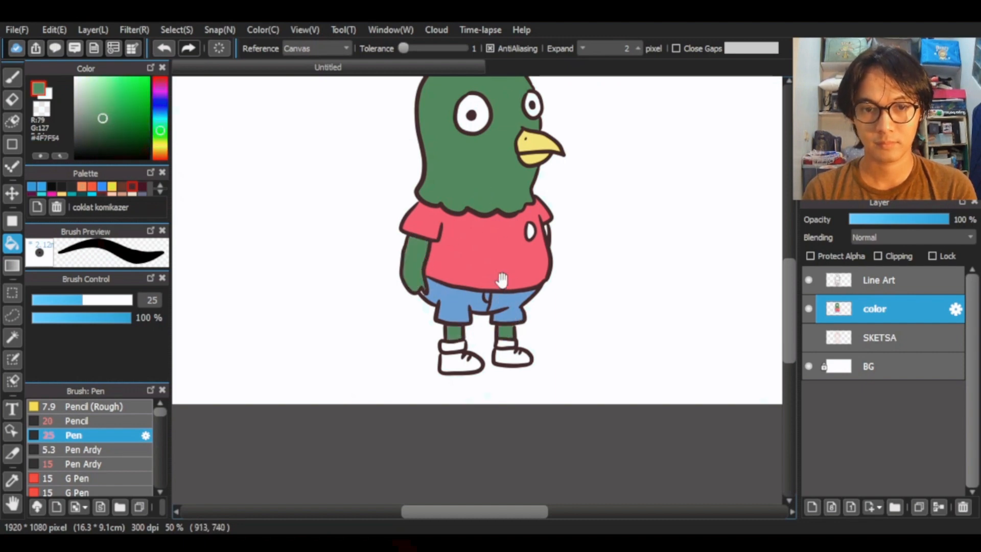
Fill both shoes with a neutral dark grey, leaving the socks white
{"action": "scroll", "coordinate": [503, 278], "scroll_direction": "up", "scroll_amount": 1}
{"action": "left_click", "coordinate": [82, 132]}
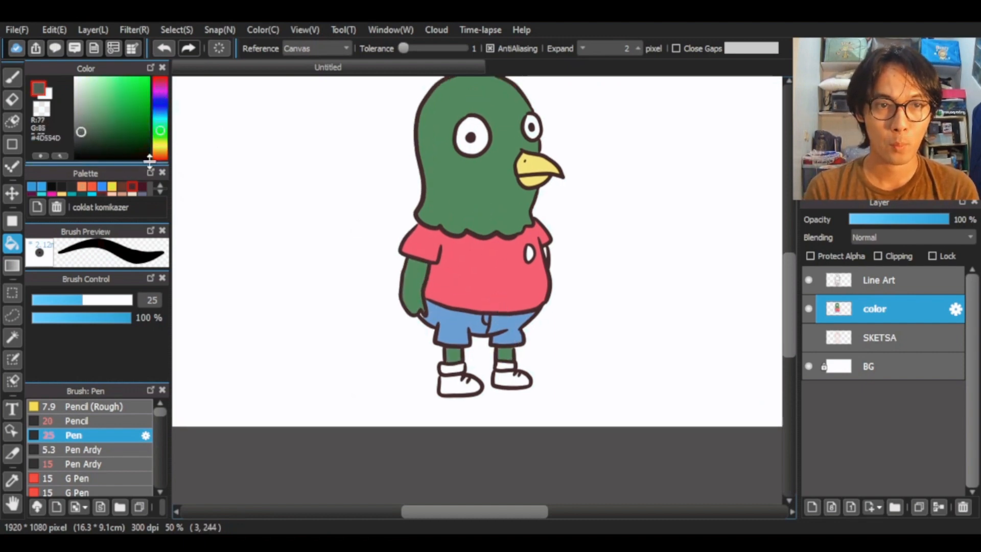
{"action": "left_click_drag", "start_coordinate": [160, 92], "coordinate": [161, 78]}
{"action": "left_click", "coordinate": [75, 128]}
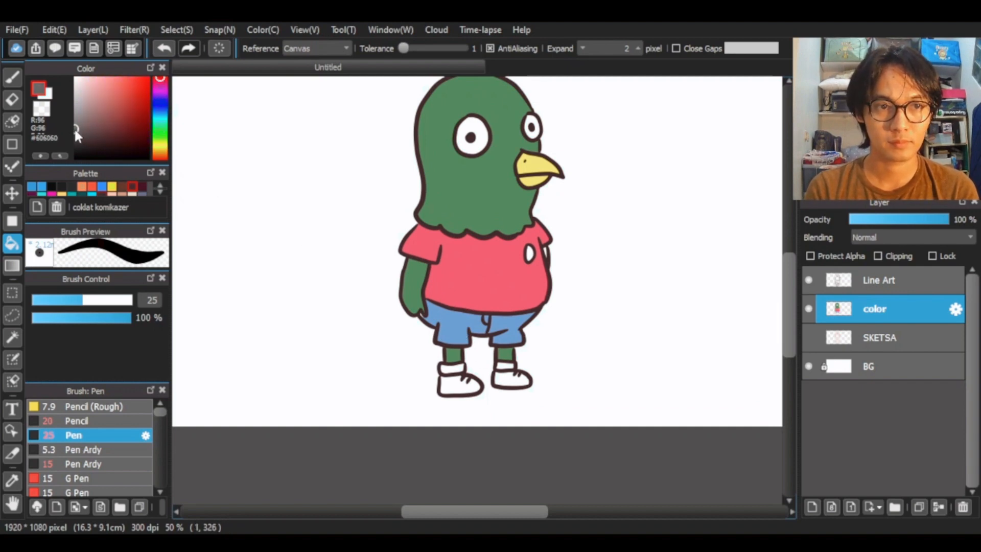
{"action": "left_click", "coordinate": [466, 381]}
{"action": "left_click", "coordinate": [511, 380]}
Sample the beak's yellow and fill the oval badge on the shirt with it
{"action": "scroll", "coordinate": [616, 255], "scroll_direction": "up", "scroll_amount": 1}
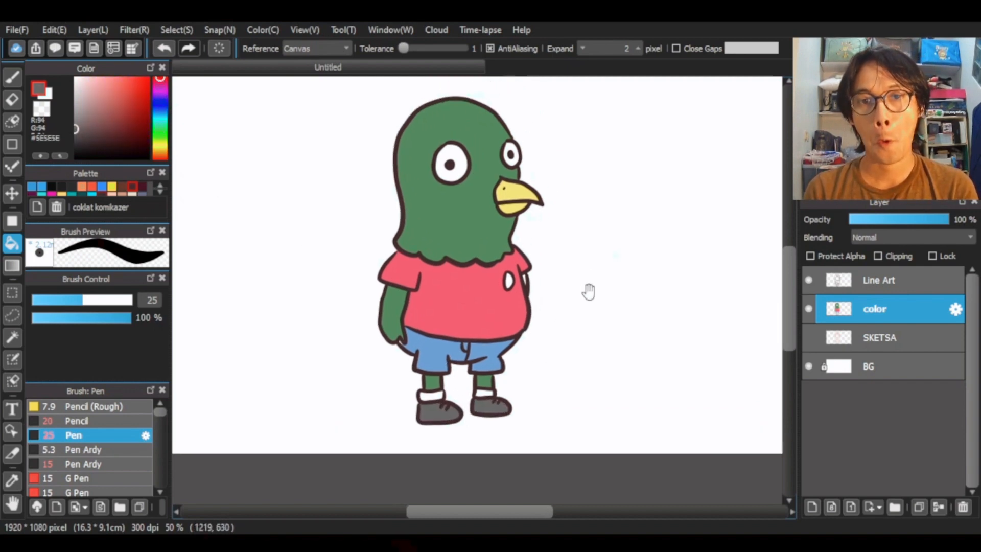
{"action": "left_click", "coordinate": [515, 202], "text": "alt"}
{"action": "left_click", "coordinate": [509, 281]}
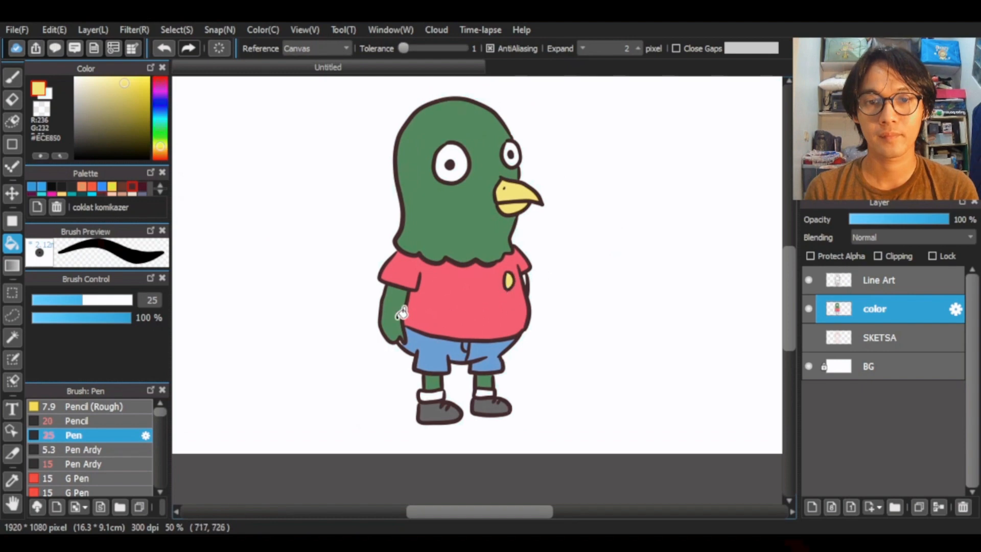
Touch up unfilled spots with the brush, using sampled green on the far arm and sampled blue on the shorts beside the near hand
{"action": "left_click", "coordinate": [402, 295], "text": "alt"}
{"action": "left_click", "coordinate": [13, 76]}
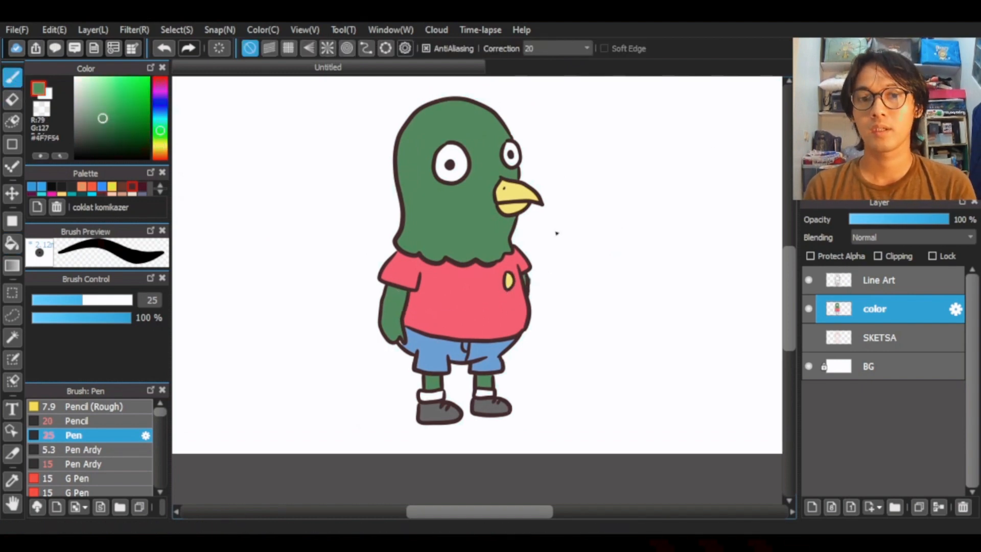
{"action": "left_click", "coordinate": [401, 343], "text": "alt"}
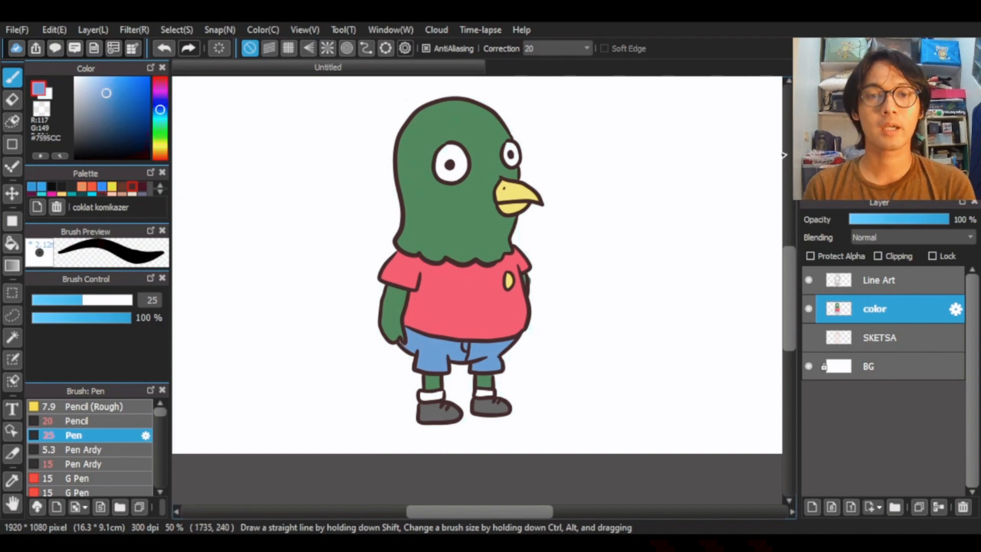
Hide the BG layer, show the SKETSA layer and make Line Art the active layer
{"action": "key", "text": "ctrl+minus"}
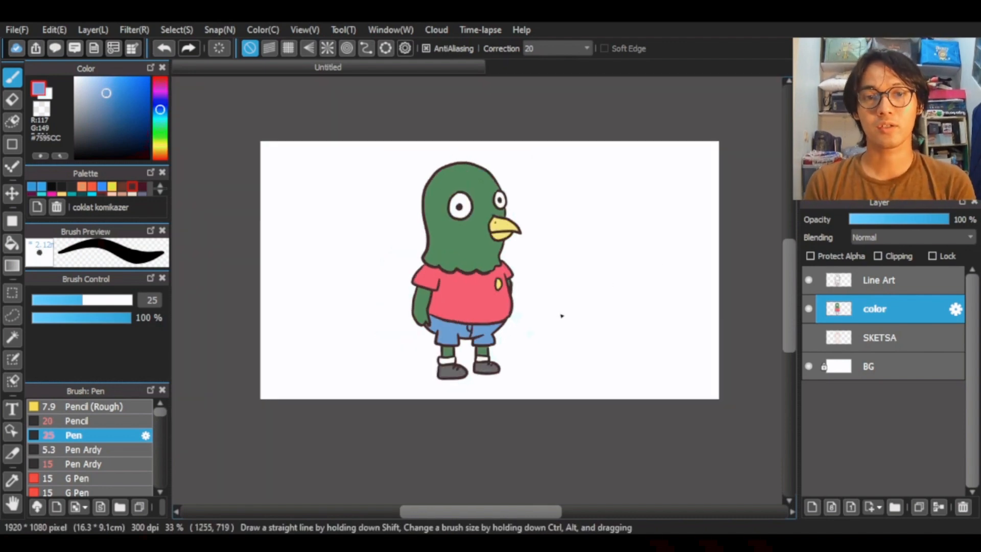
{"action": "left_click_drag", "start_coordinate": [572, 326], "coordinate": [581, 323]}
{"action": "left_click_drag", "start_coordinate": [808, 366], "coordinate": [809, 281]}
{"action": "left_click", "coordinate": [848, 286]}
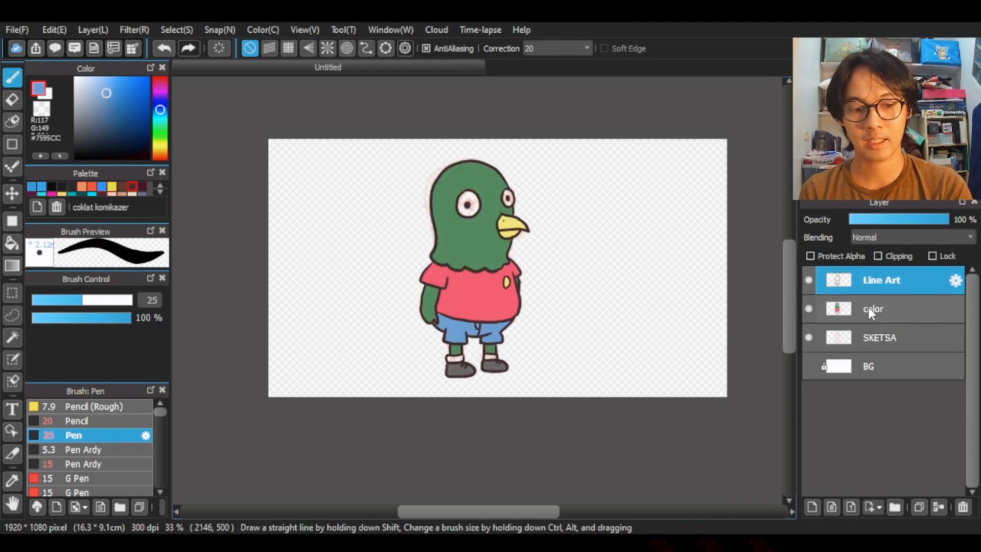
Move the Line Art, color and SKETSA layers together about 96 px to the right, and show the BG layer while hiding SKETSA
{"action": "left_click", "coordinate": [868, 308], "text": "ctrl"}
{"action": "left_click", "coordinate": [867, 331], "text": "ctrl"}
{"action": "key", "text": "v"}
{"action": "left_click_drag", "start_coordinate": [545, 331], "coordinate": [569, 331]}
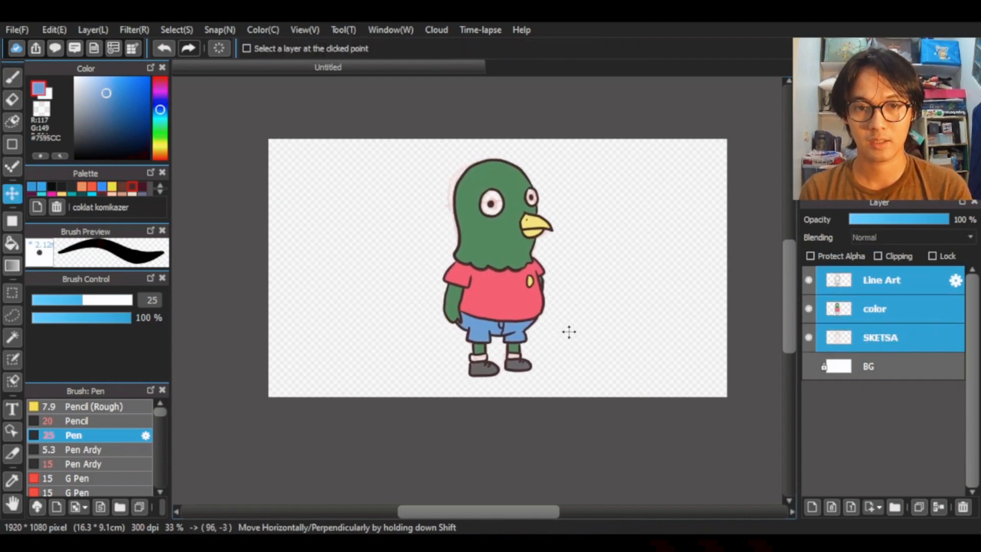
{"action": "left_click", "coordinate": [808, 366]}
{"action": "left_click", "coordinate": [808, 337]}
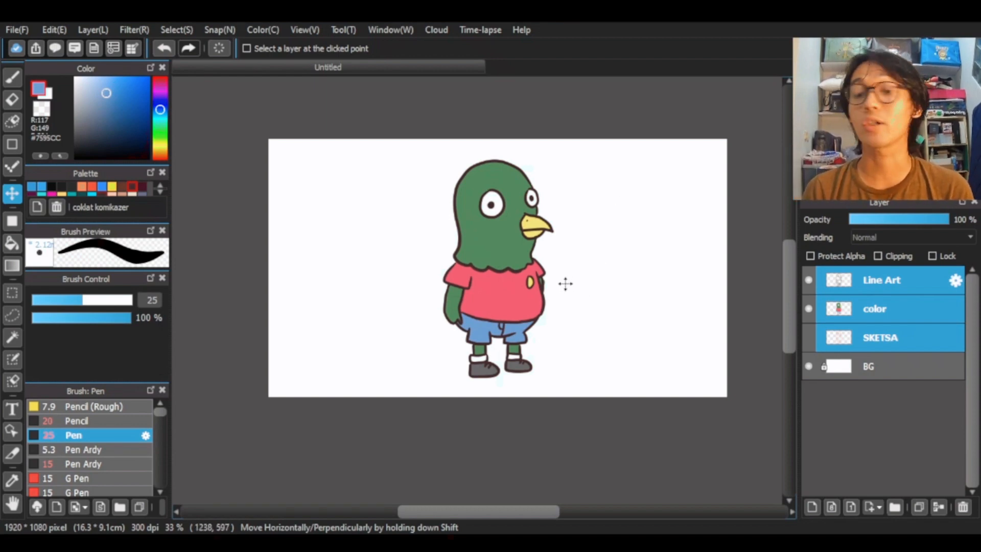
On the Line Art layer, handwrite SKETSA, OUTLINE and COLOR joined by downward arrows beside the character, using Pencil (Rough) in bright green #43E54D
{"action": "left_click", "coordinate": [877, 289]}
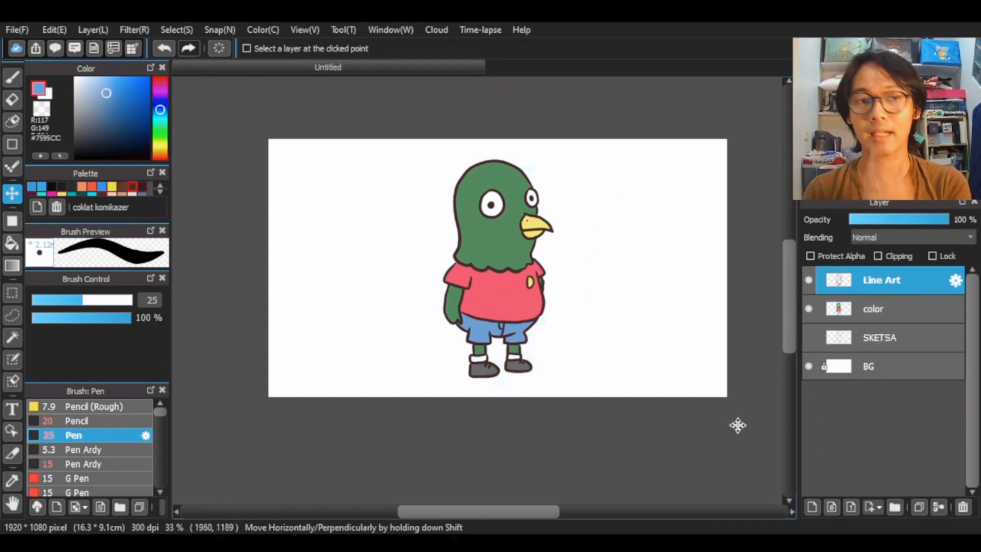
{"action": "left_click", "coordinate": [102, 406]}
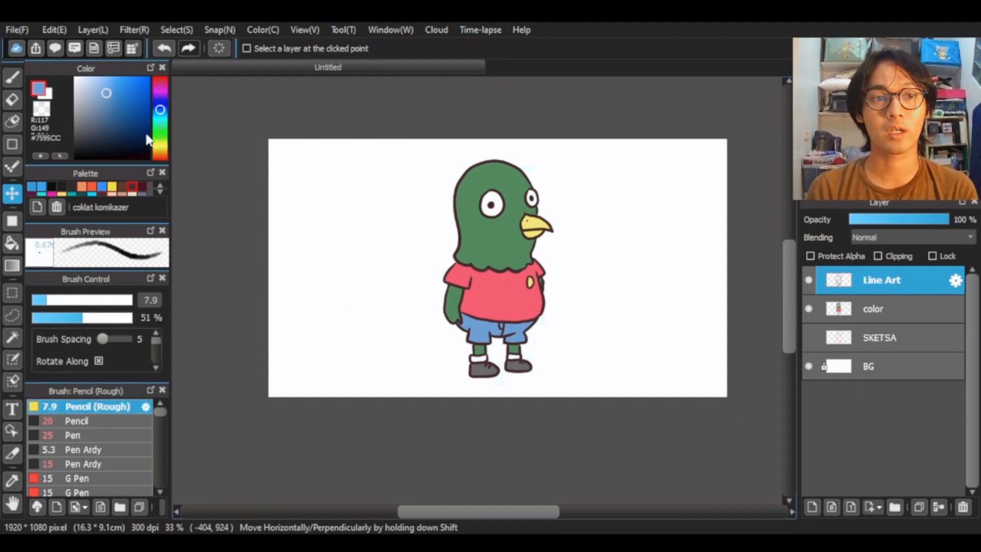
{"action": "left_click_drag", "start_coordinate": [160, 110], "coordinate": [160, 132]}
{"action": "left_click", "coordinate": [128, 85]}
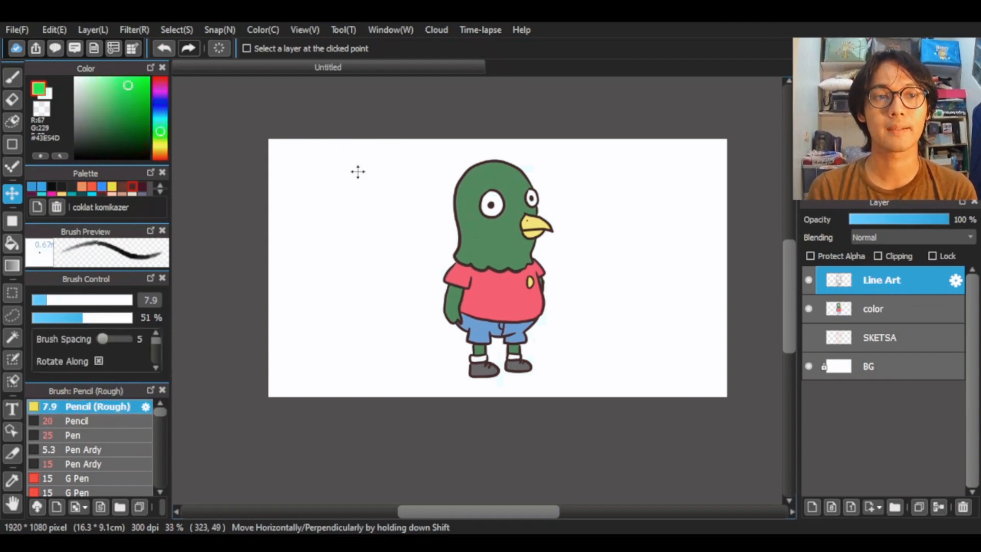
{"action": "left_click", "coordinate": [13, 76]}
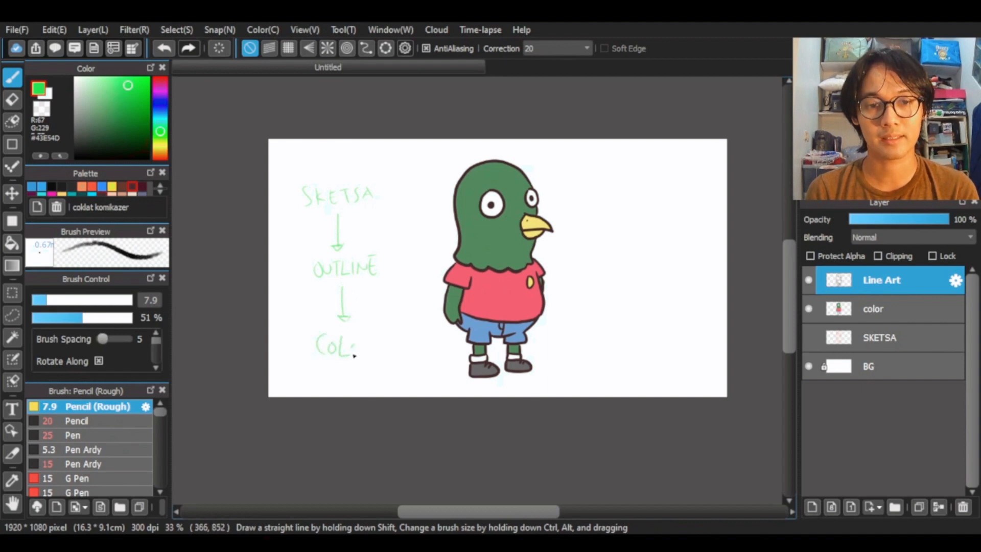
{"action": "mouse_move", "coordinate": [353, 356]}
{"action": "left_mouse_down"}
{"action": "mouse_move", "coordinate": [364, 330]}
{"action": "mouse_move", "coordinate": [375, 352]}
{"action": "left_mouse_up"}
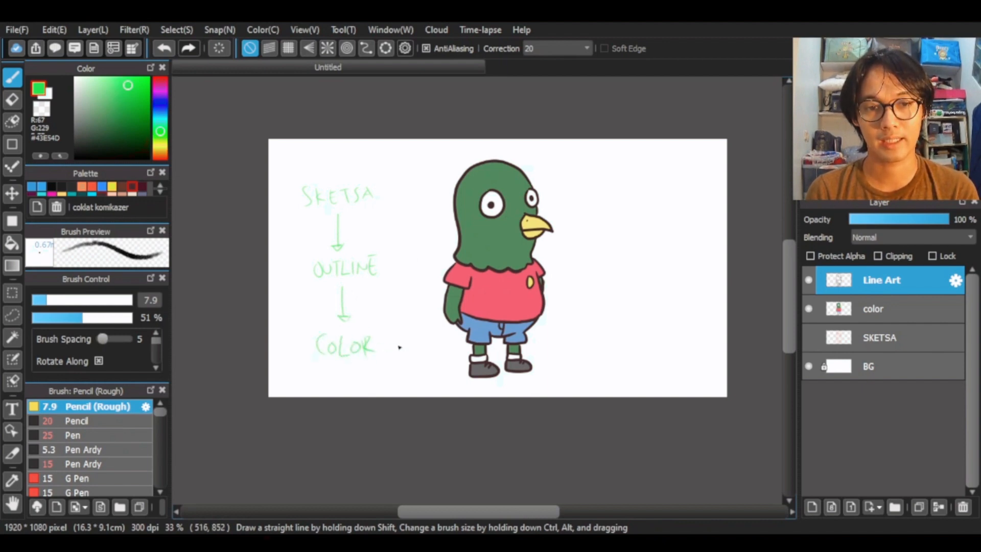